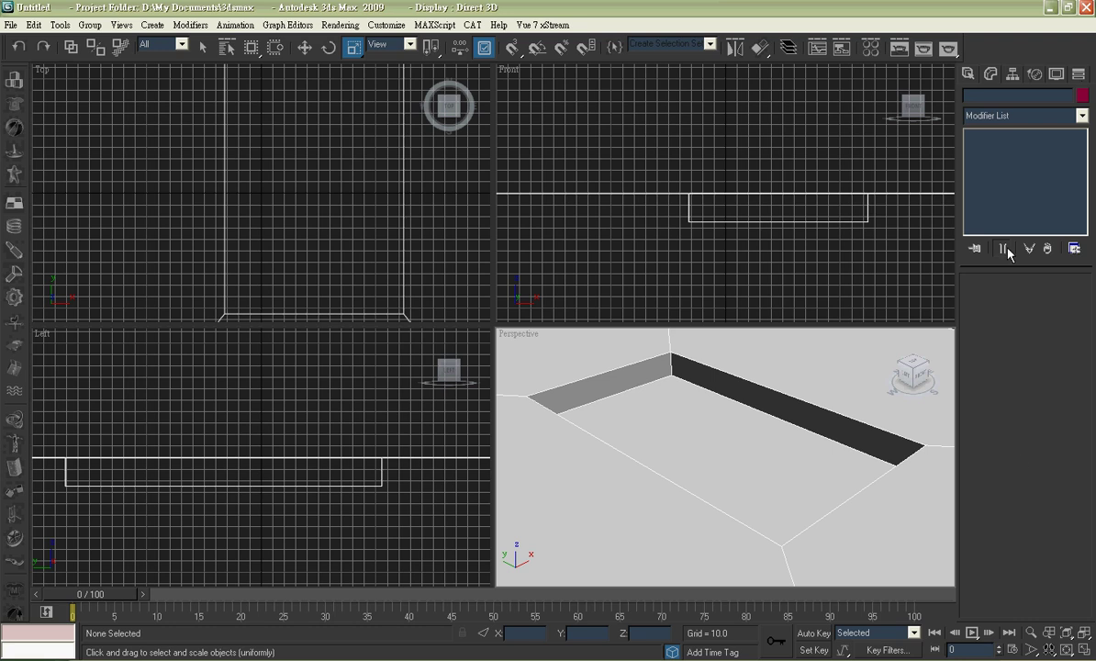
Step: Draw a plane across the pool in the Top viewport and move it down to Z -16.263
left_click(968, 75)
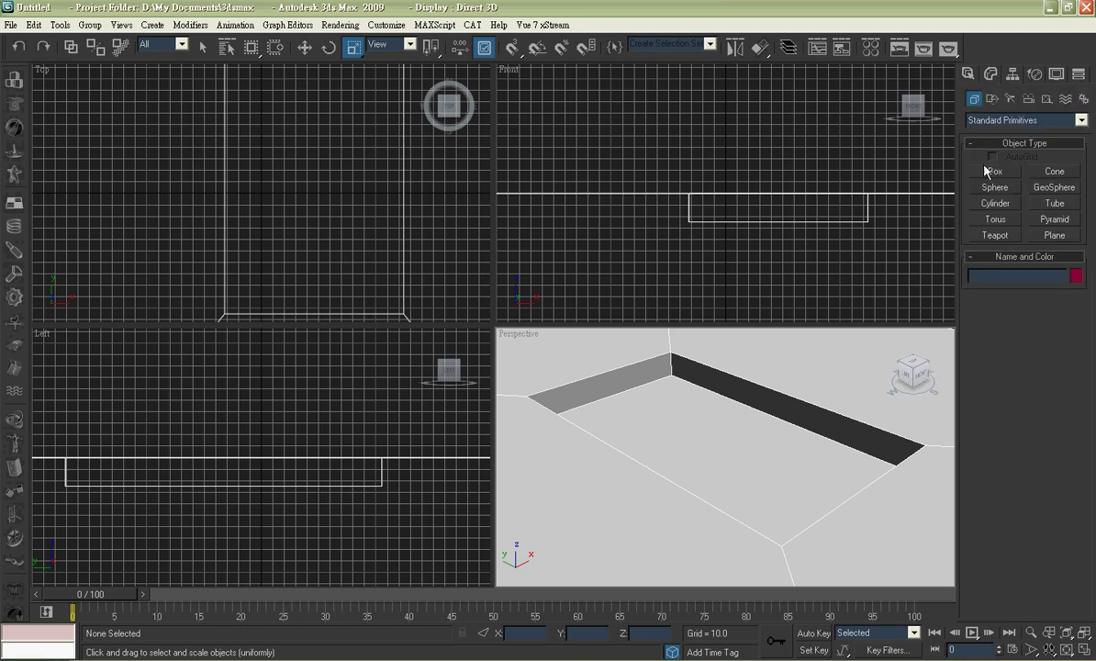
left_click(1055, 235)
scroll(242, 216, "down", 3)
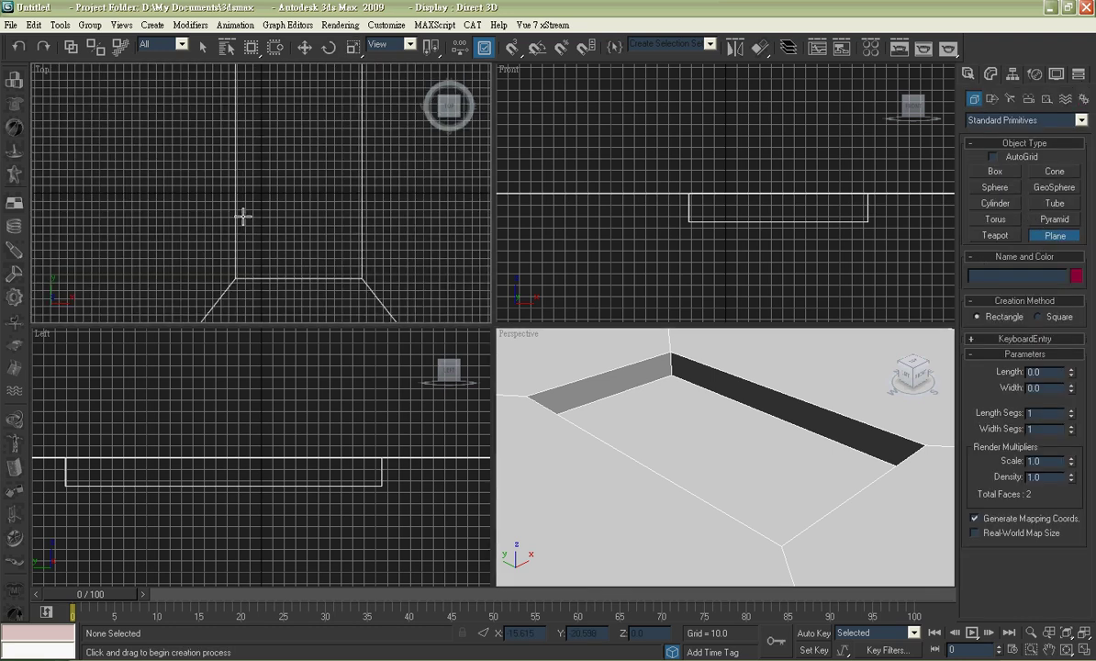
left_click_drag(197, 102, 331, 292)
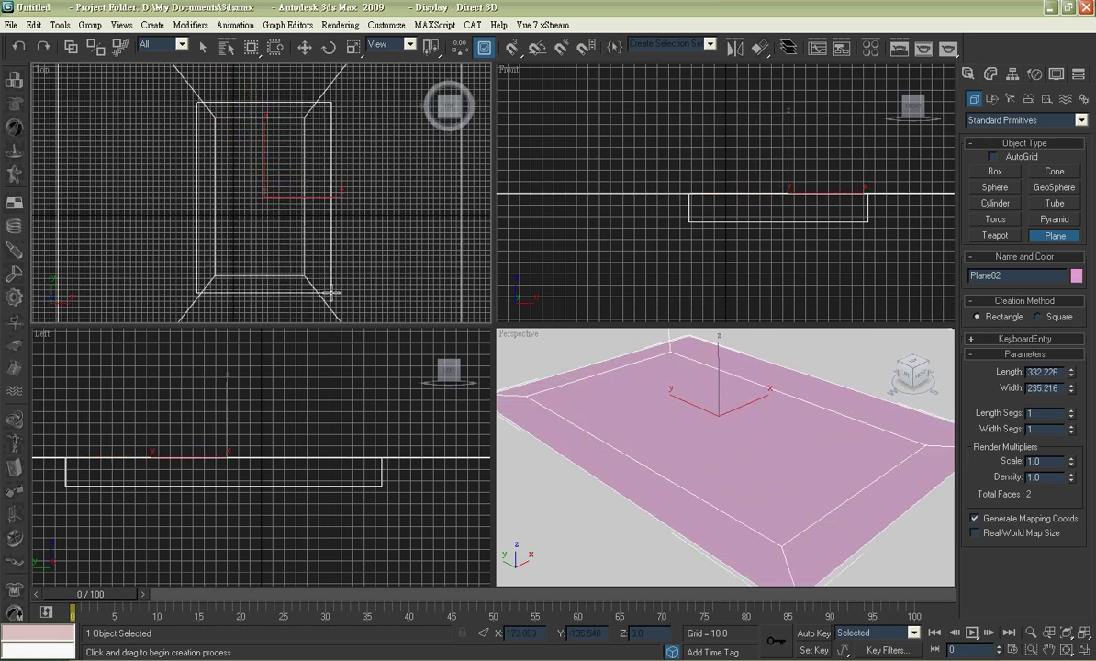
left_click(304, 47)
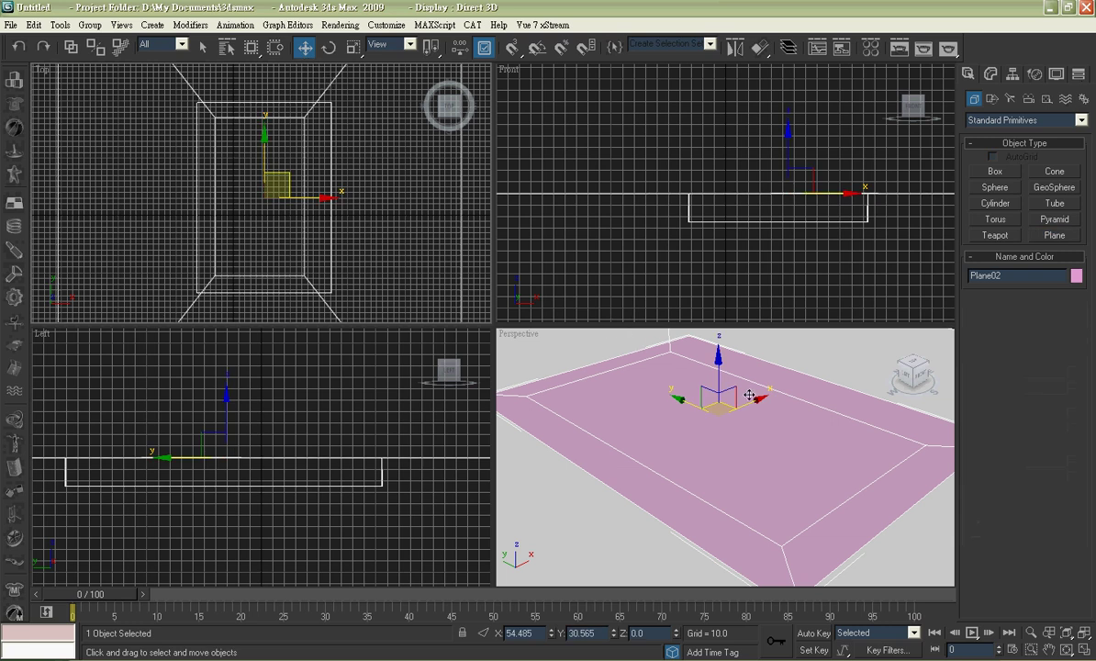
left_click_drag(718, 374, 718, 395)
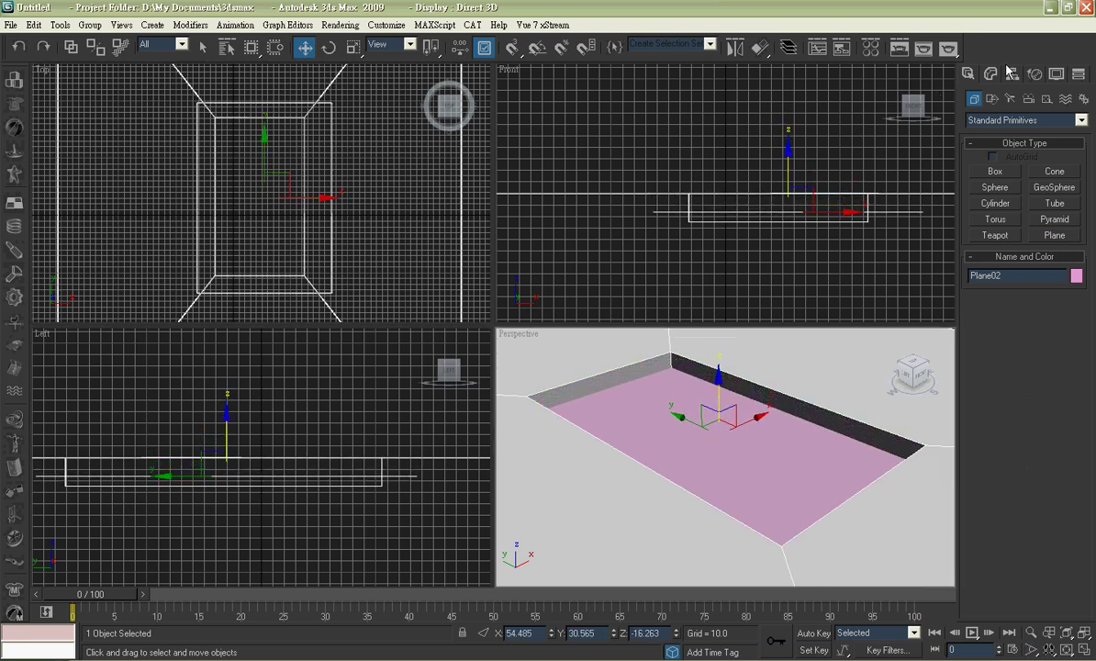
Step: Give Plane02 30 length and 30 width segments, totalling 1800 faces
left_click(990, 73)
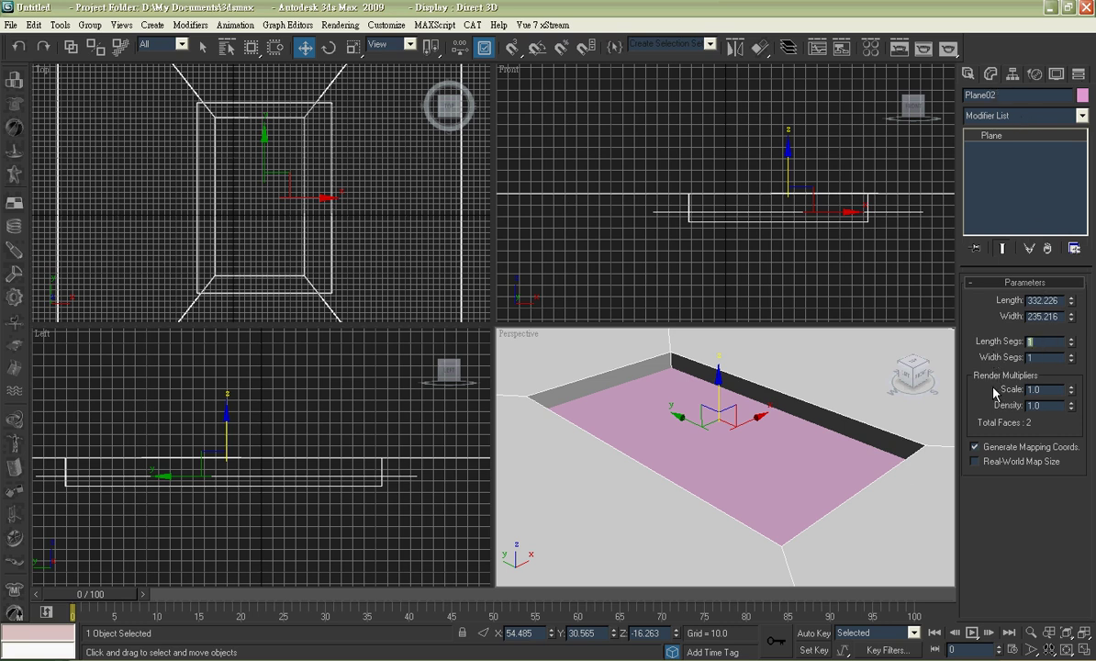
type("30")
left_click(1032, 358)
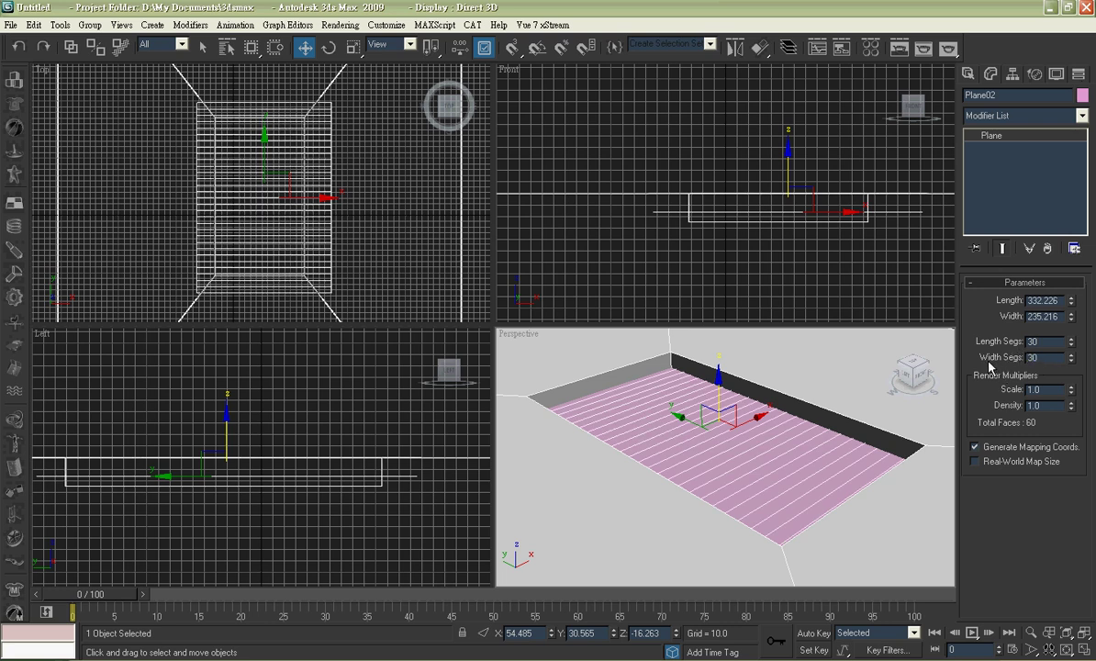
key("Return")
left_click(203, 47)
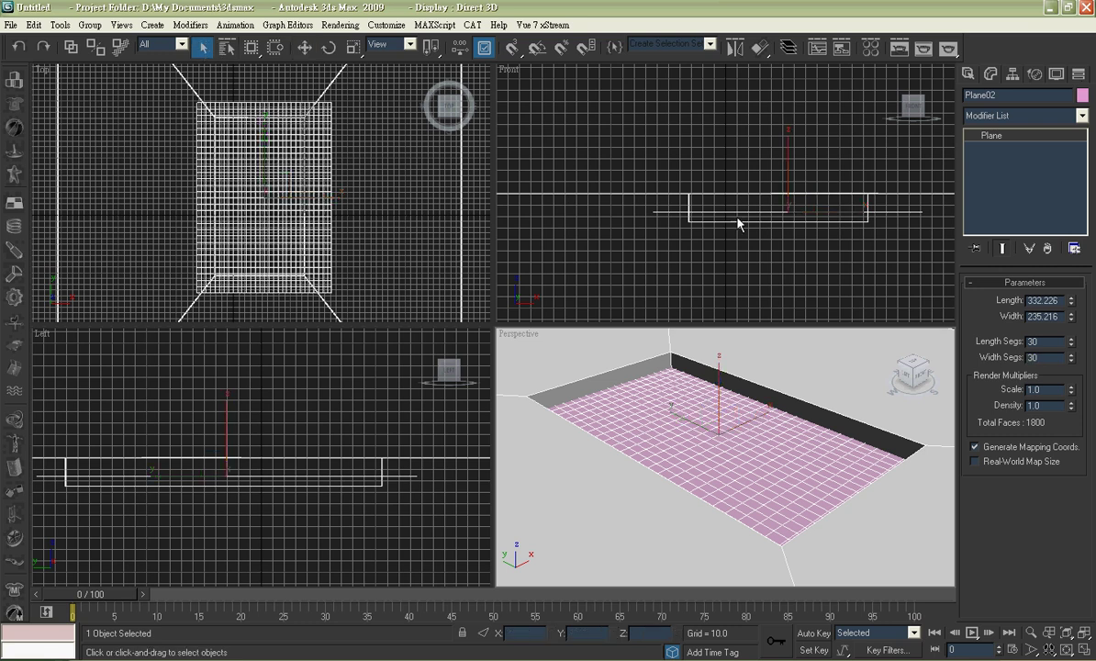
Step: Add a Noise modifier to the plane with an initial scale of 10
left_click(1025, 115)
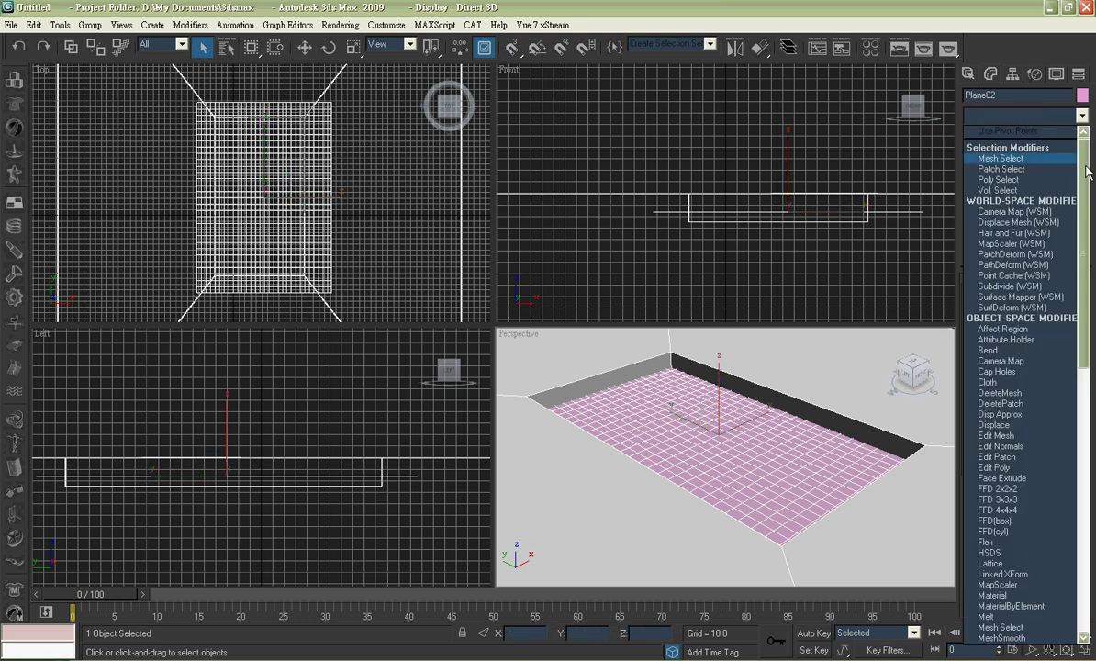
left_click_drag(1087, 171, 1078, 347)
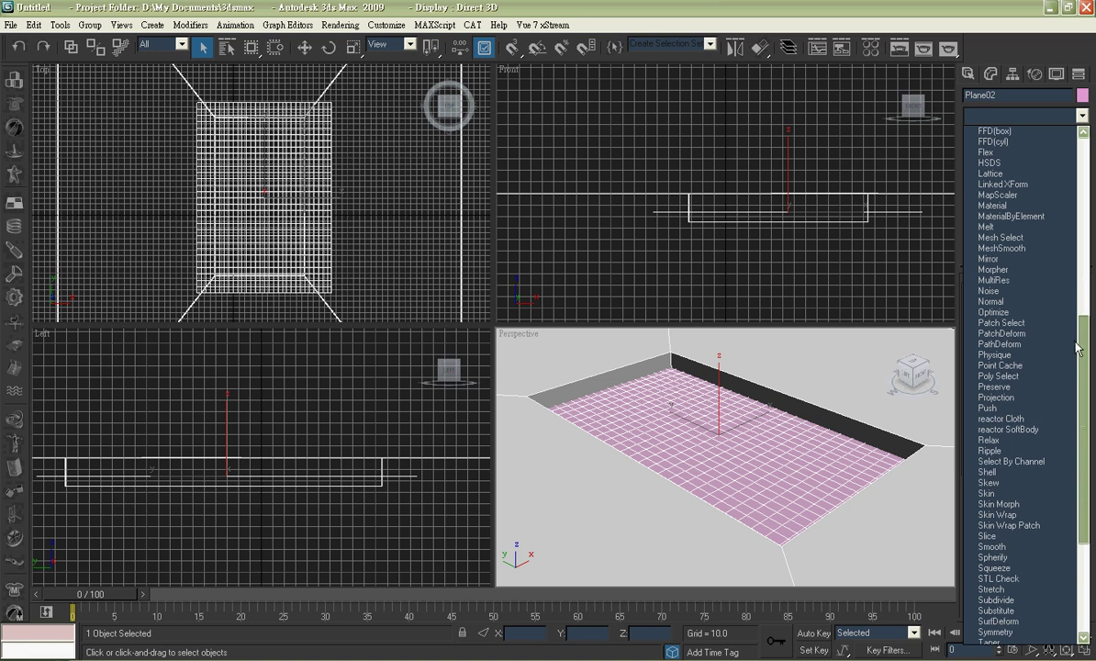
scroll(1078, 493, "up", 2)
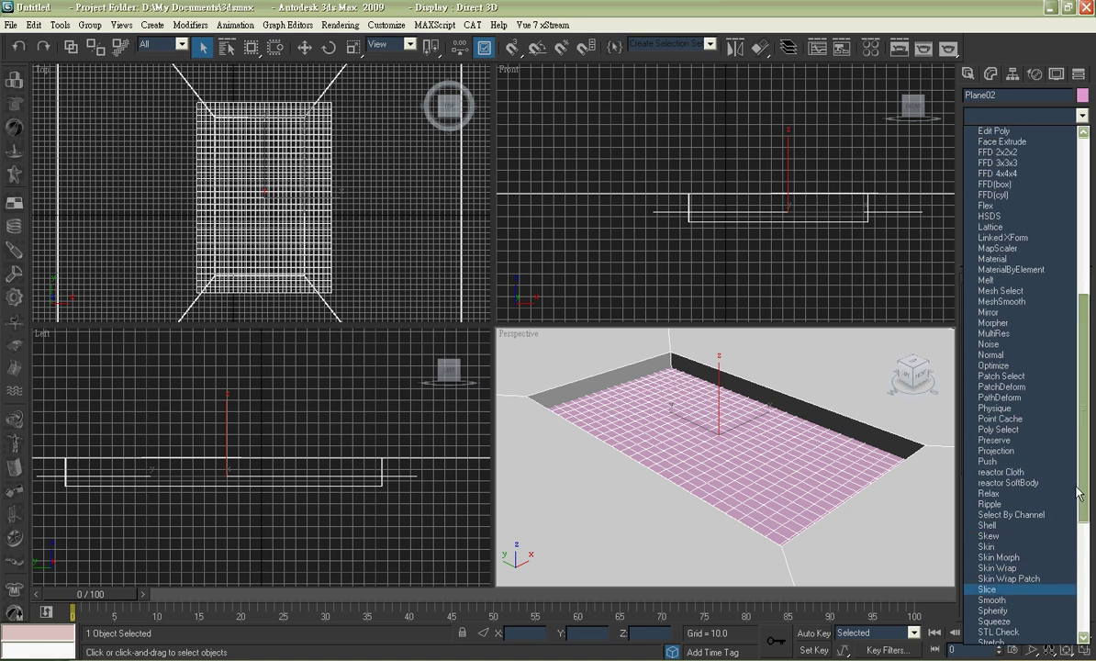
left_click(1053, 345)
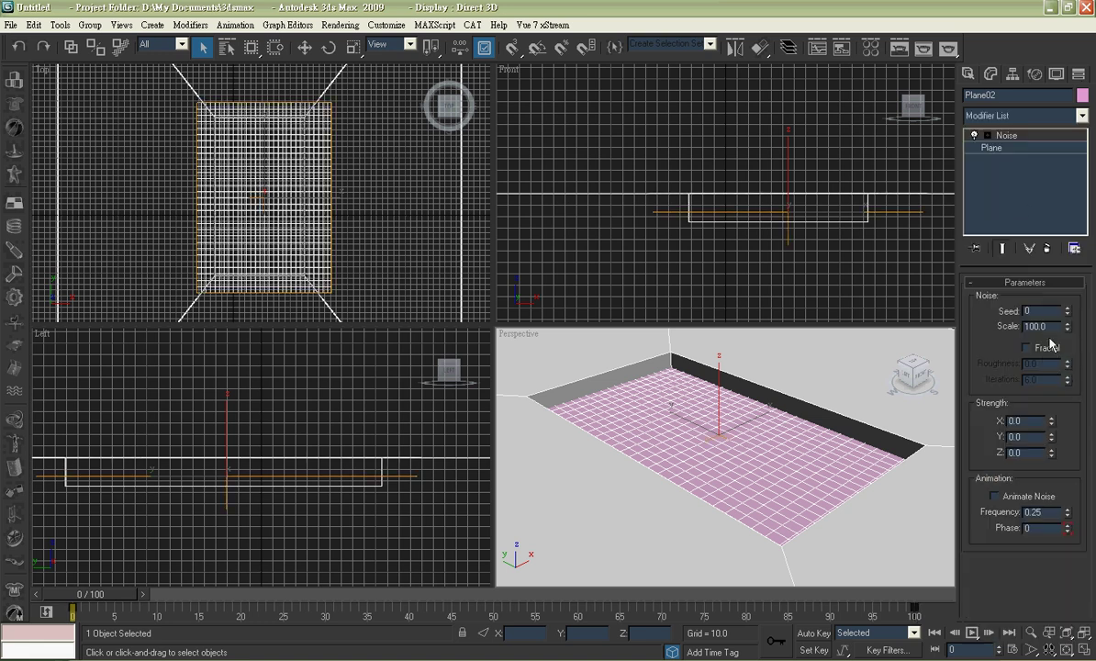
double_click(1055, 327)
type("10")
key("Return")
Step: Tune the noise to scale 16.28 and strengths X 9.779, Y 8.78, Z 1.632
left_click_drag(1050, 425, 1057, 64)
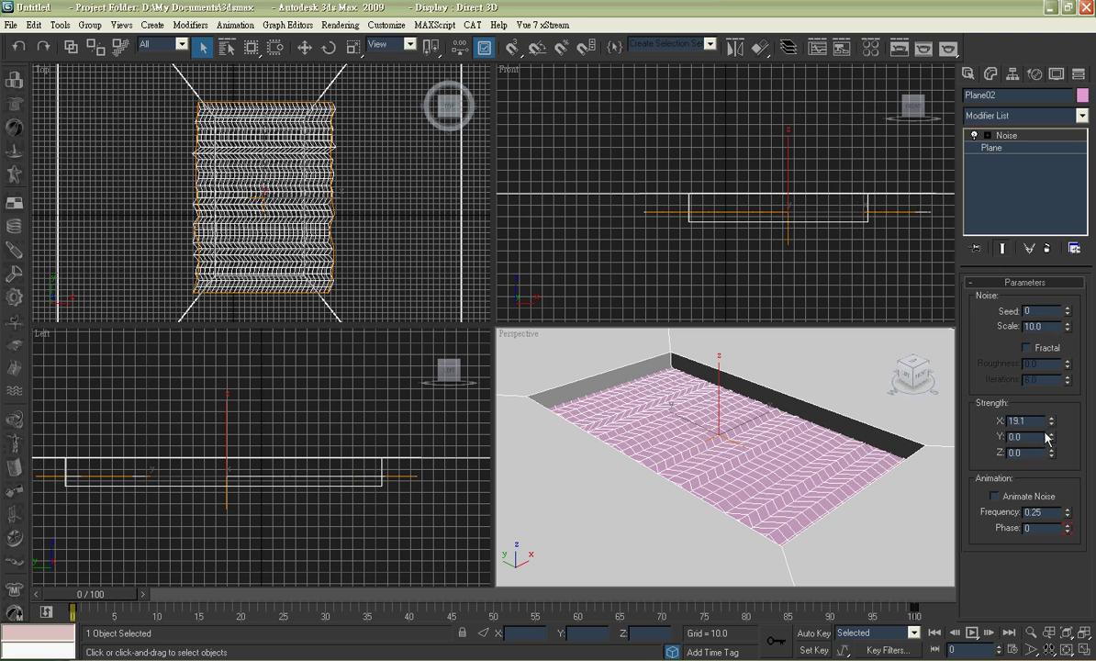
left_click_drag(1051, 421, 1055, 494)
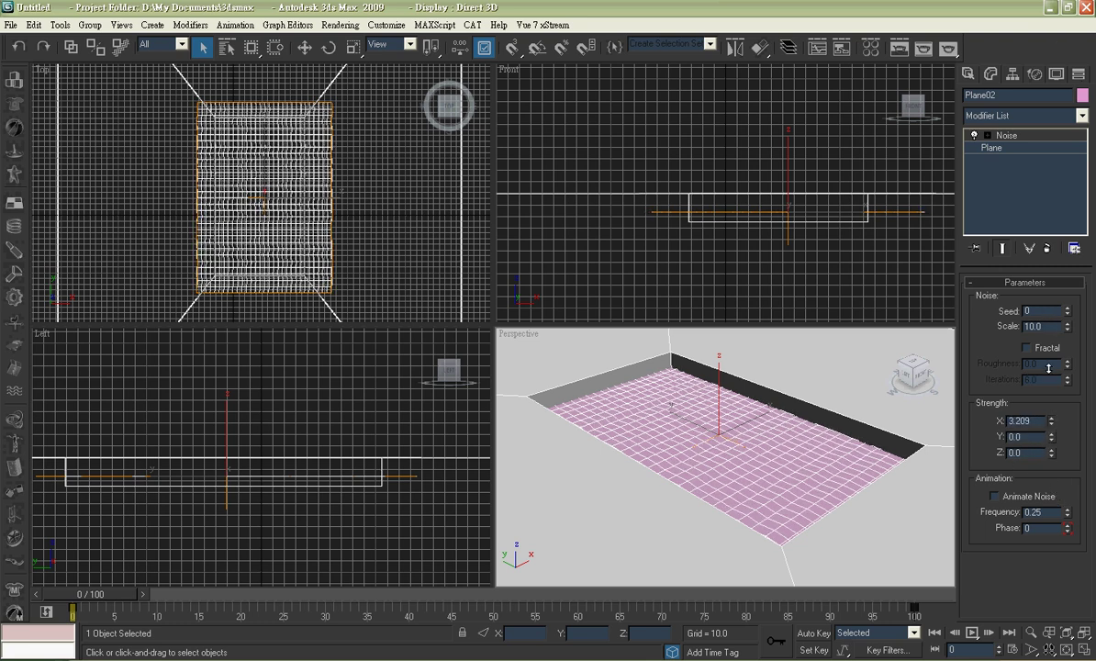
mouse_move(1048, 368)
left_mouse_down()
mouse_move(1052, 172)
mouse_move(1054, 351)
left_mouse_up()
left_click_drag(1050, 436, 1051, 358)
left_click_drag(1051, 456, 994, 465)
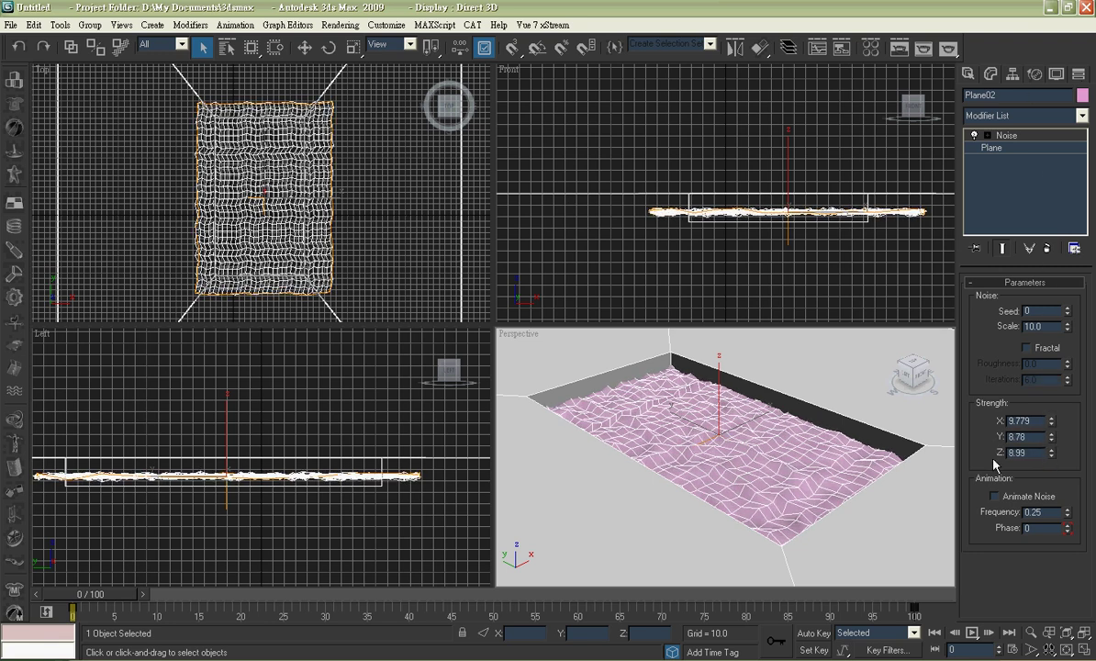
left_click_drag(1067, 325, 992, 88)
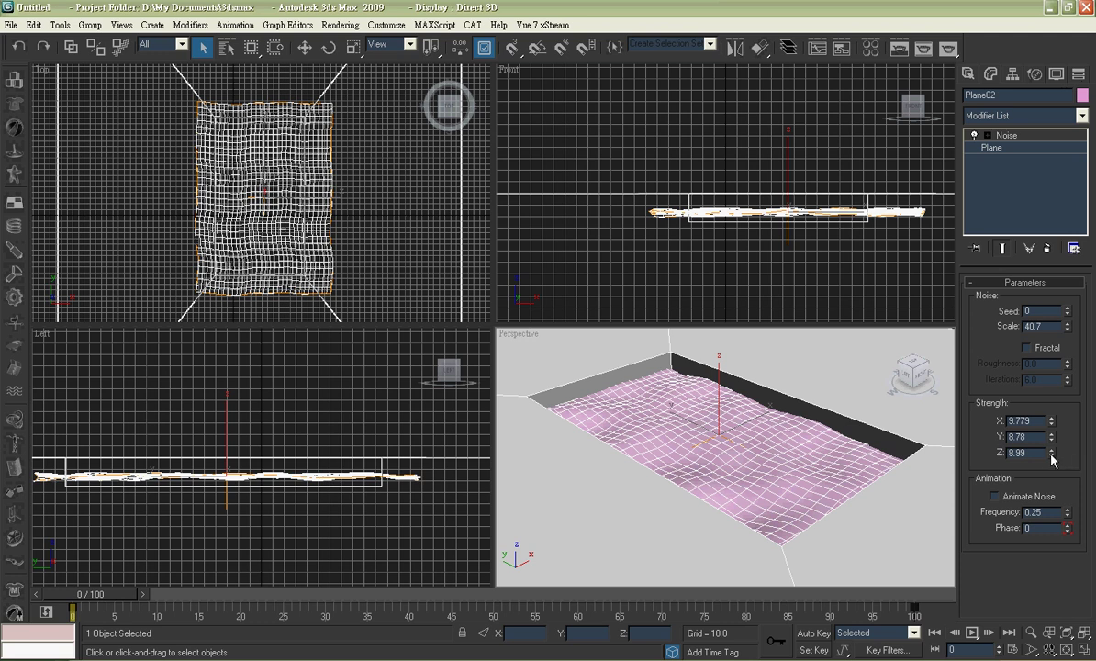
left_click_drag(1050, 452, 1054, 500)
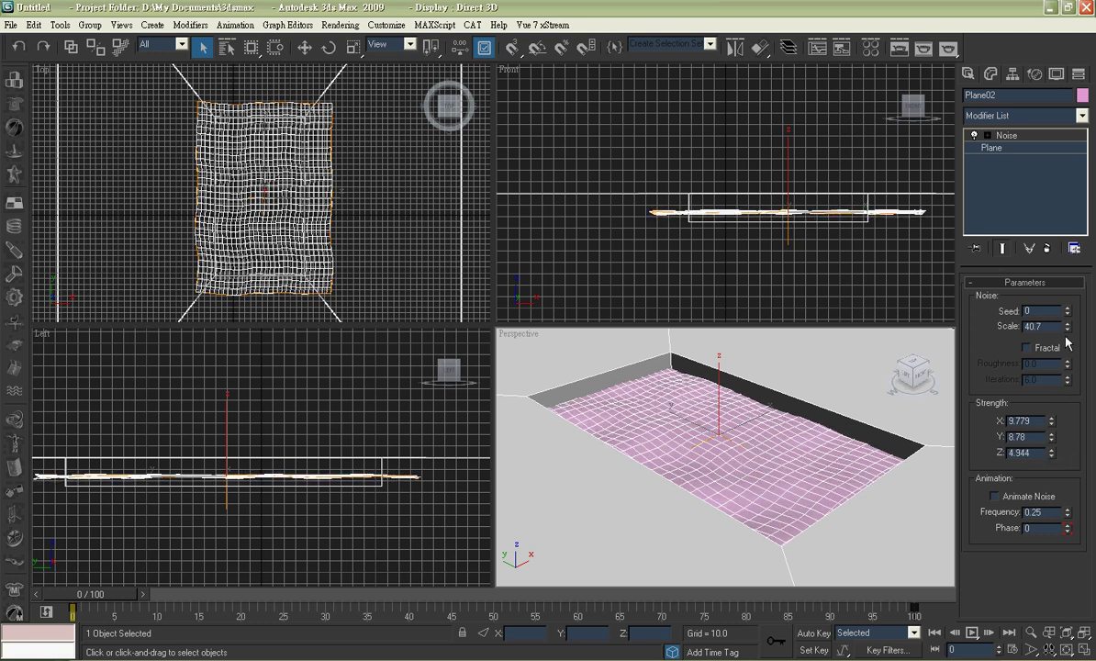
left_click_drag(1067, 327, 1065, 374)
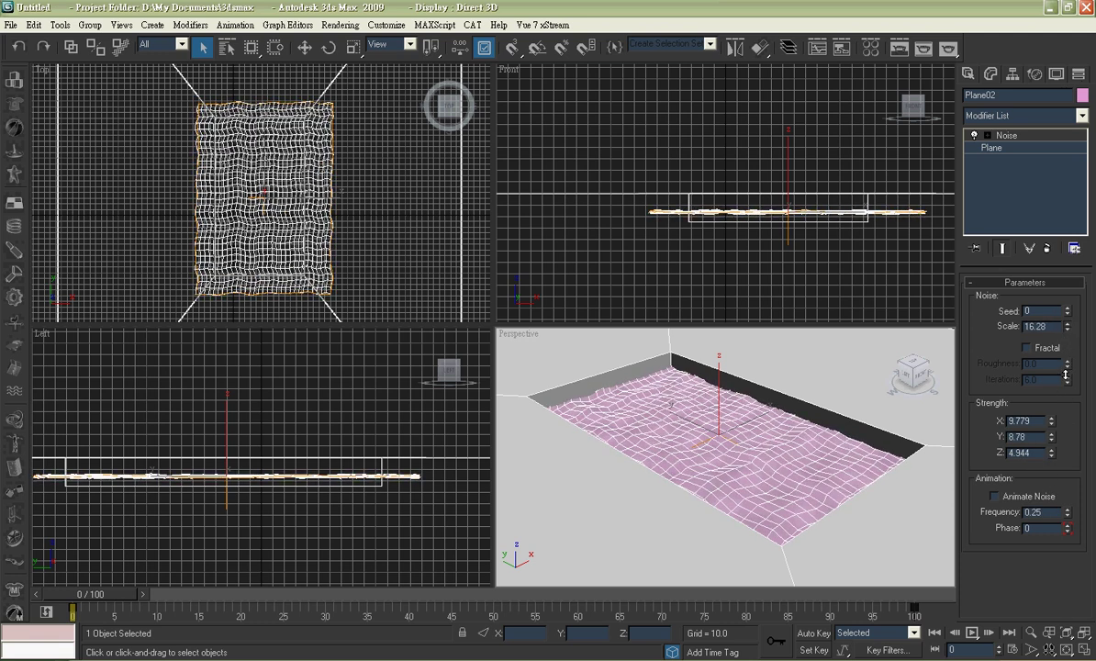
left_click_drag(1052, 457, 1037, 501)
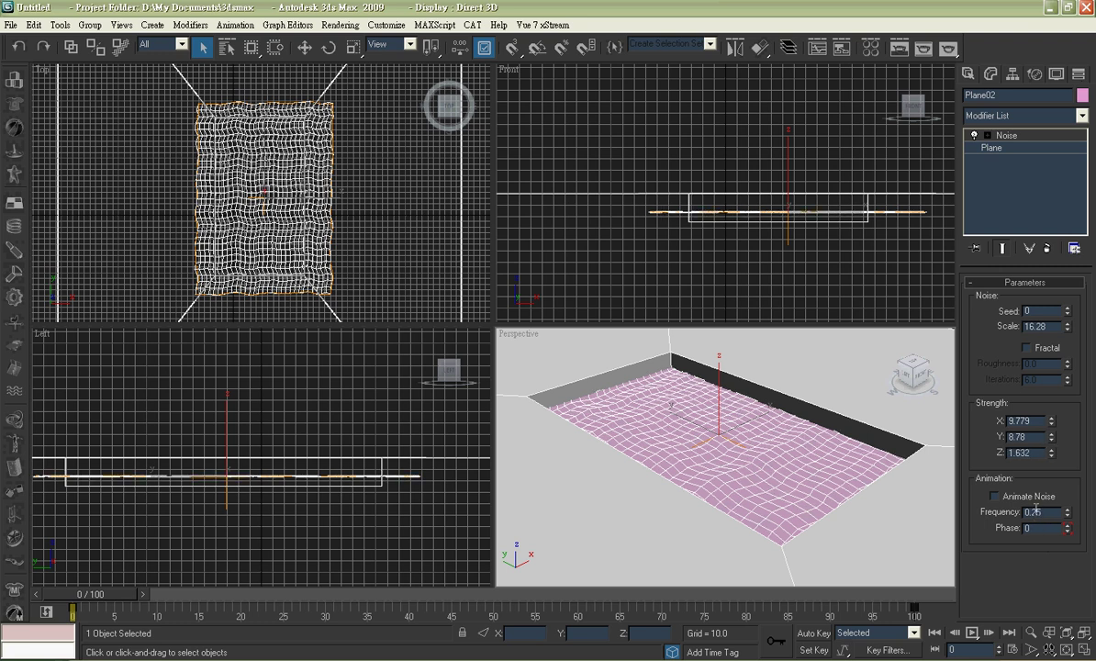
Step: In the Material Editor, make slot 01 a ProMaterials: Water material
left_click(871, 47)
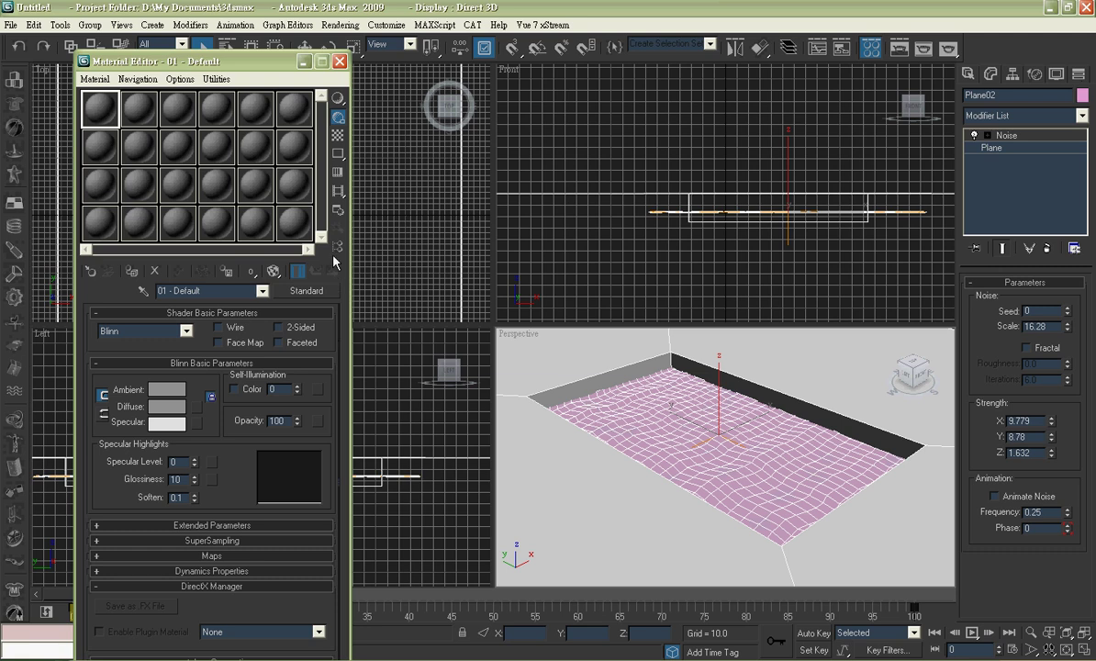
left_click(307, 291)
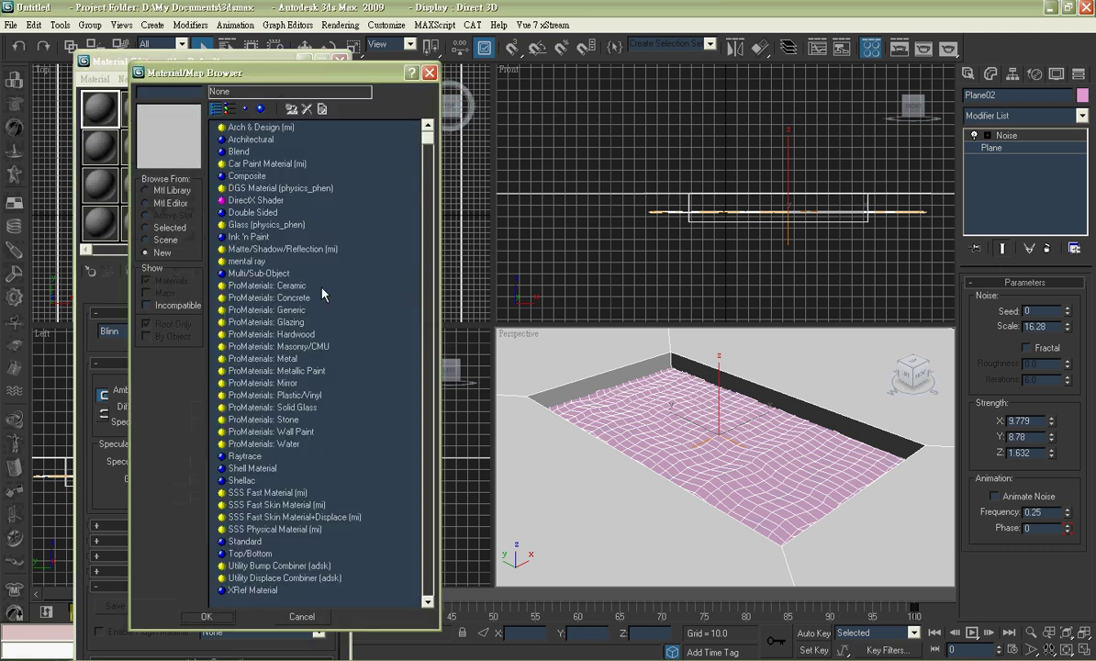
scroll(368, 420, "down", 1)
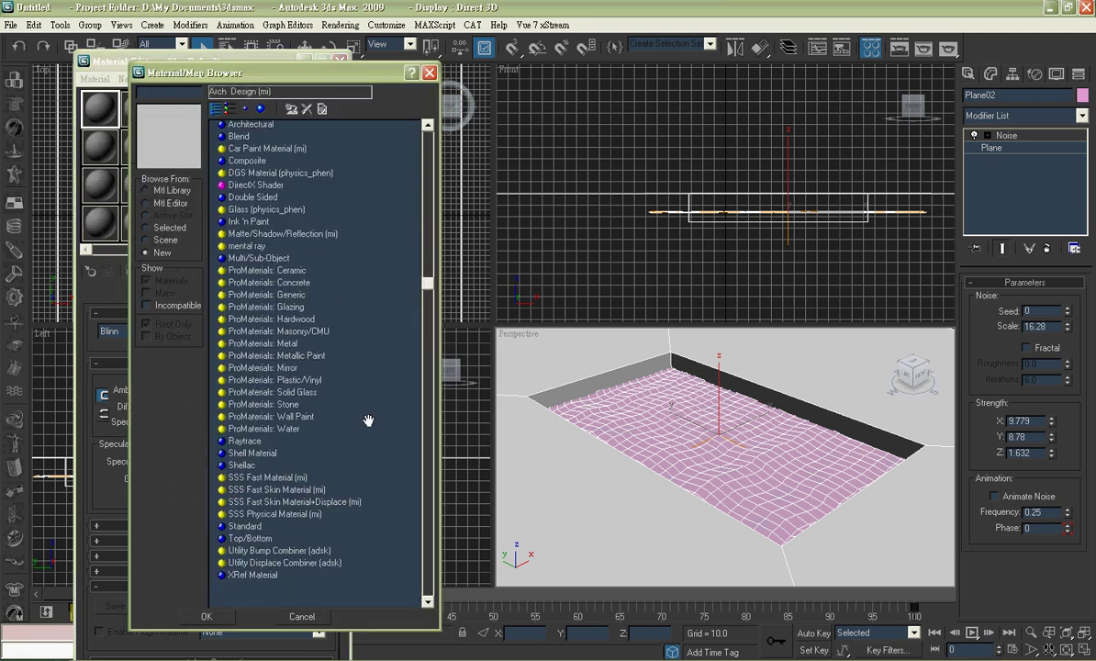
left_click(283, 428)
double_click(275, 428)
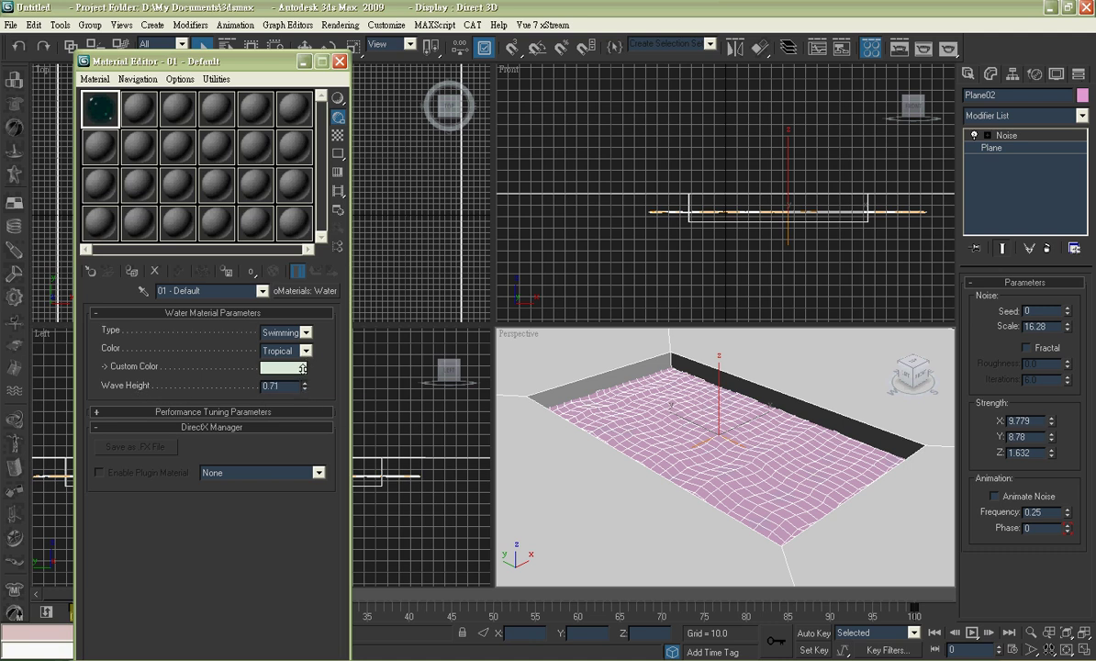
Step: Raise the water's Wave Height to 0.85, preview it on a checker background, and assign it to Plane02
left_click_drag(302, 367, 299, 360)
left_click(337, 136)
double_click(101, 119)
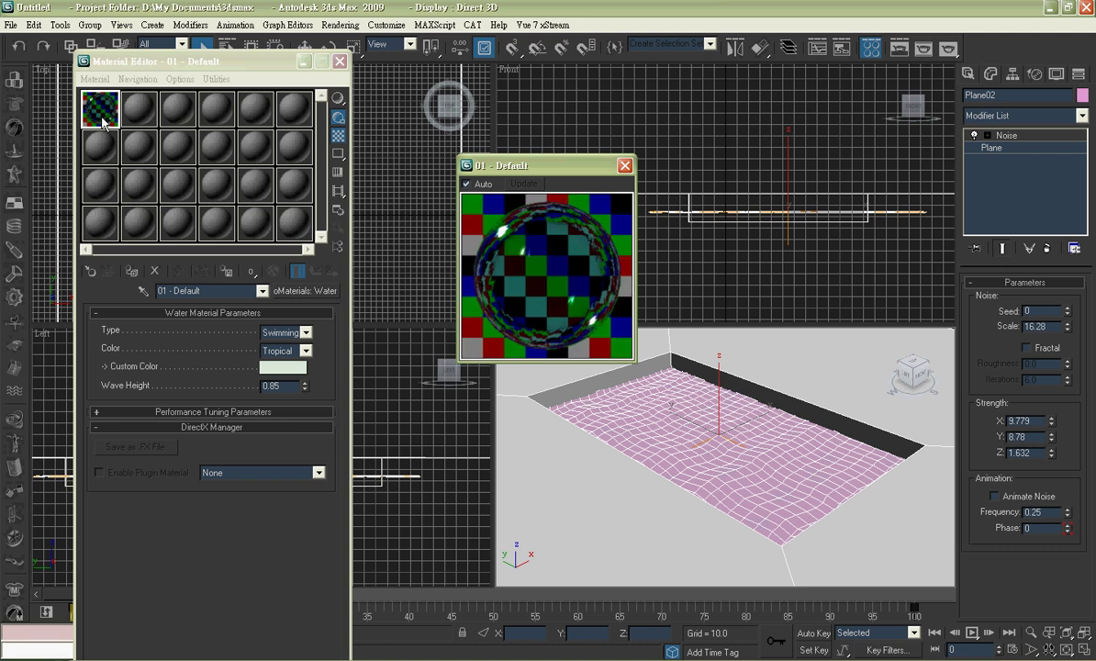
left_click(625, 166)
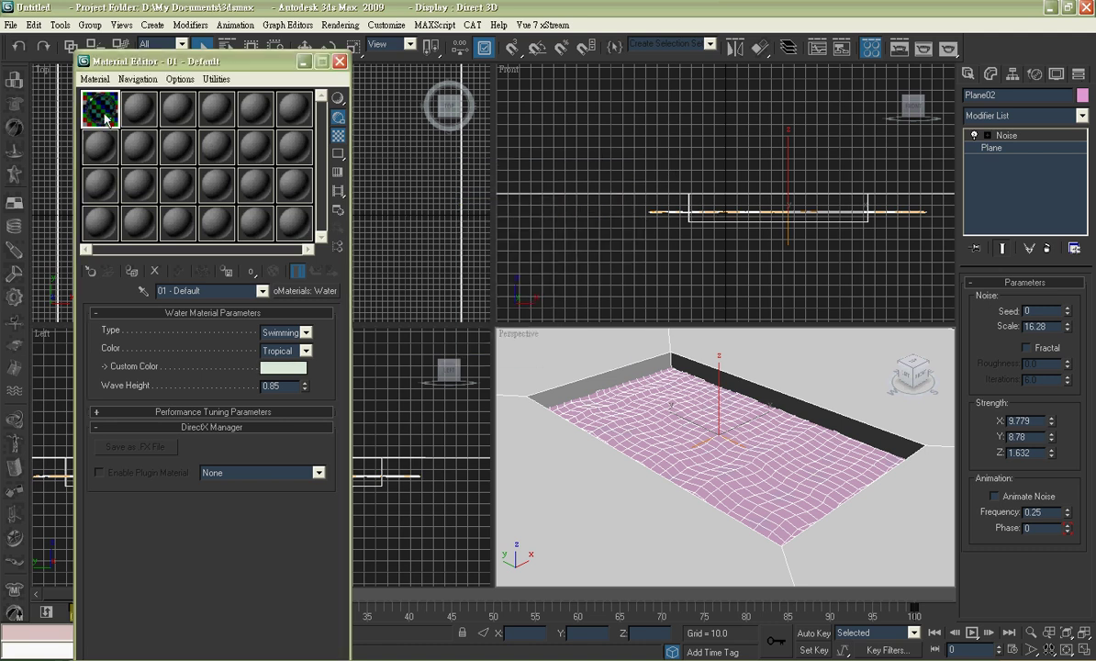
left_click_drag(164, 168, 688, 432)
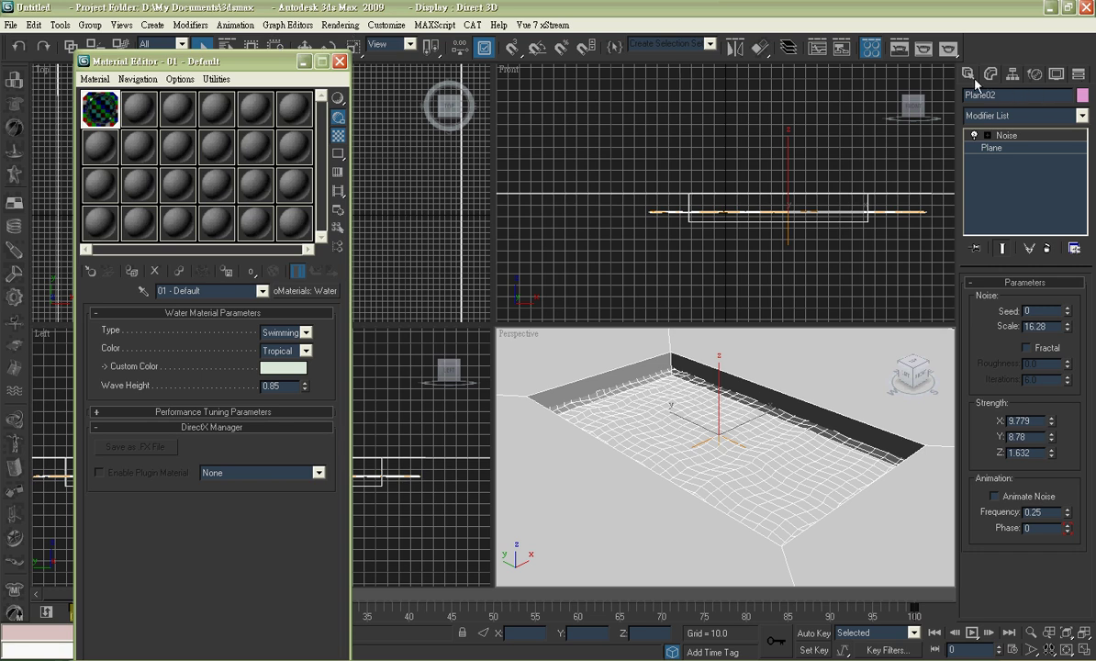
Step: Create a Daylight system and size its compass around the pool
left_click(1080, 78)
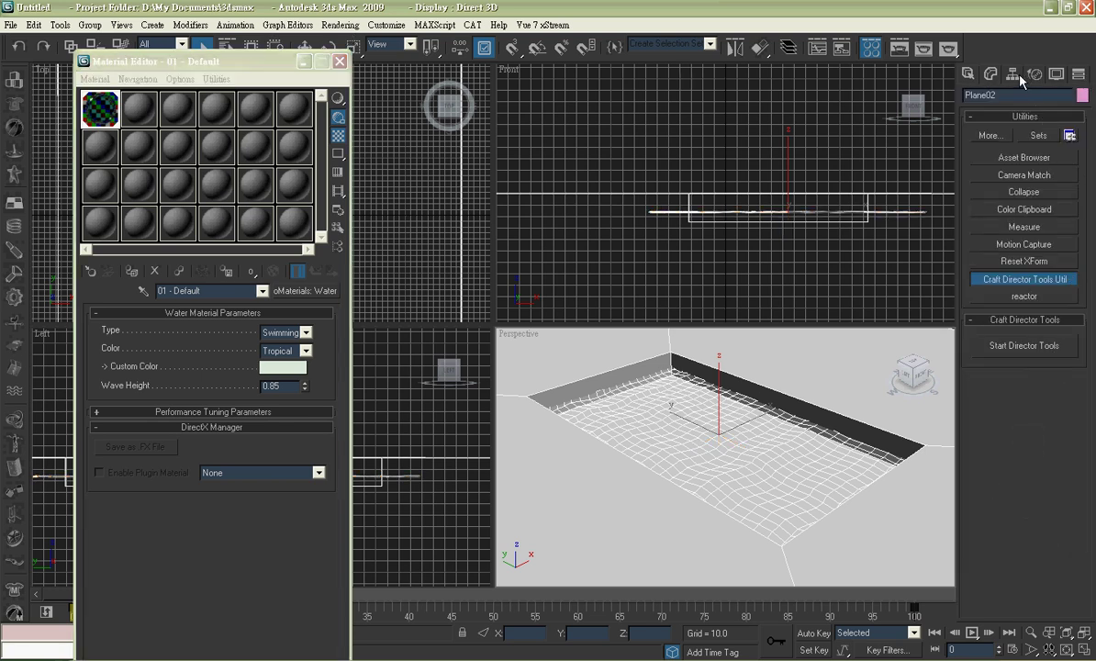
left_click(1038, 79)
left_click(967, 74)
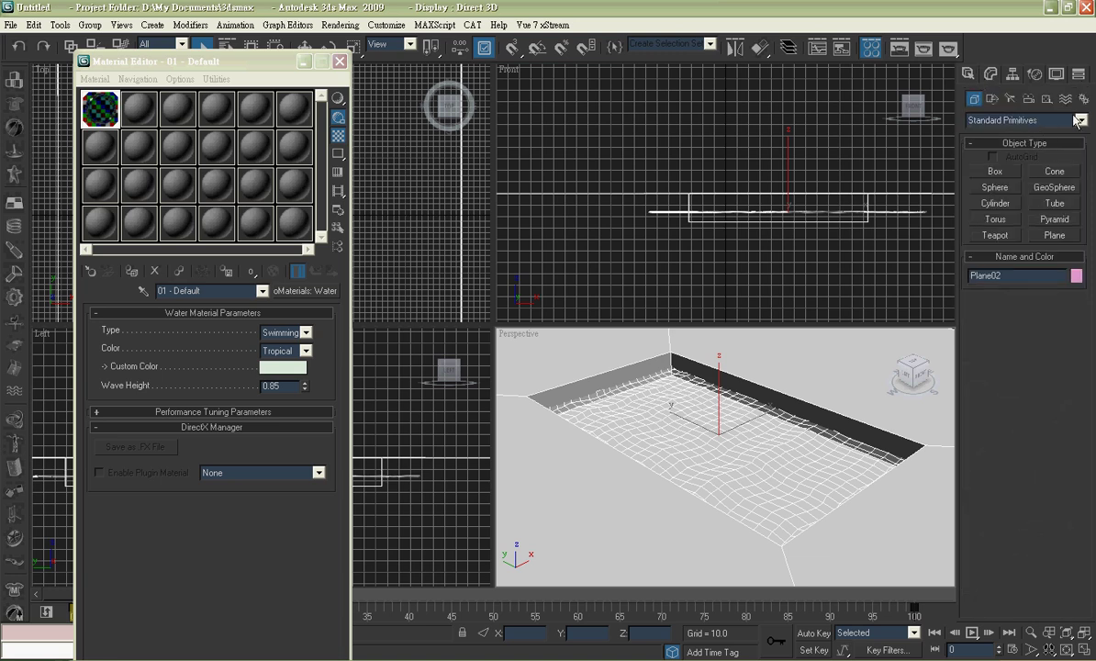
left_click(1083, 100)
left_click(1056, 189)
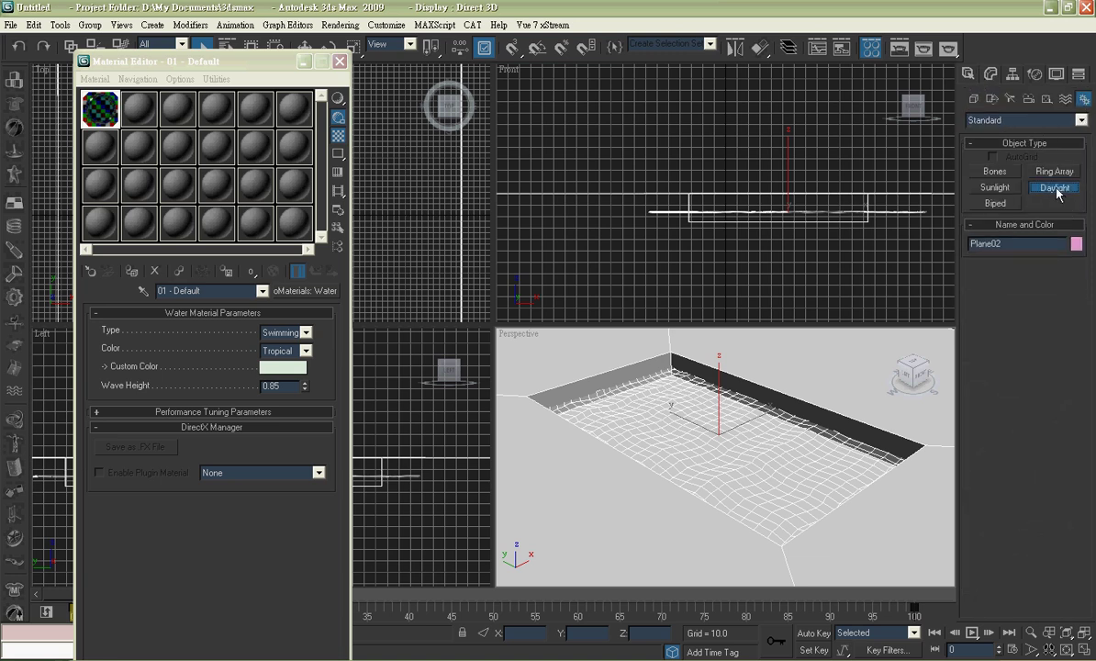
left_click(510, 365)
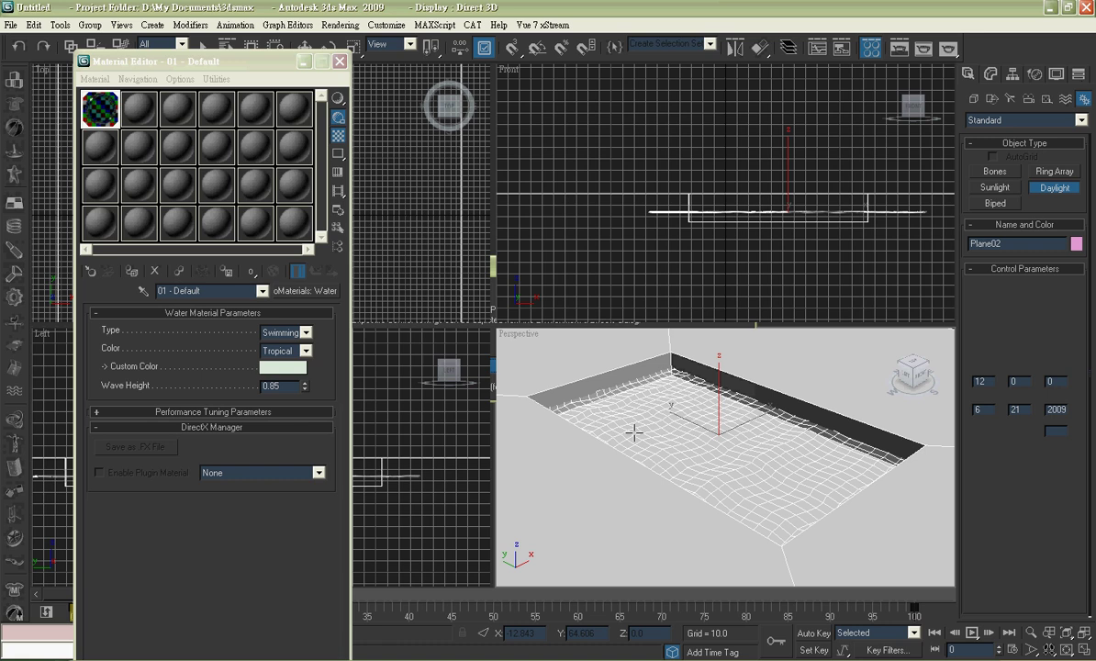
left_click_drag(632, 430, 670, 409)
left_click_drag(716, 439, 734, 580)
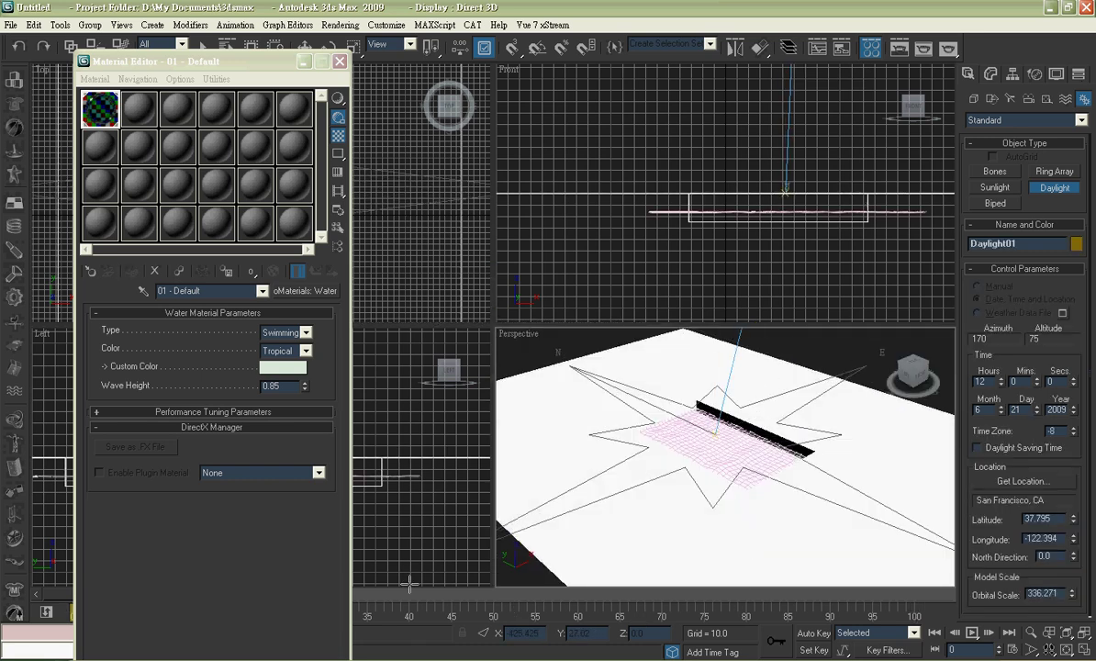
left_click(581, 536)
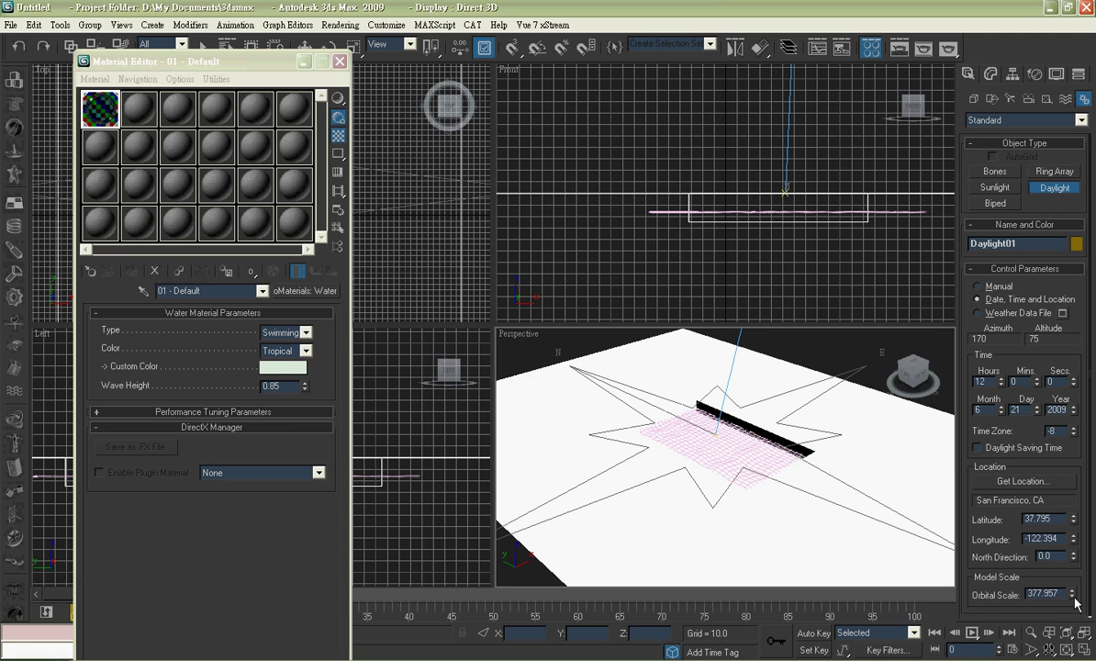
Step: Set the daylight's sunlight to mr Sun and skylight to mr Sky, accepting the physical sky environment
left_click(990, 73)
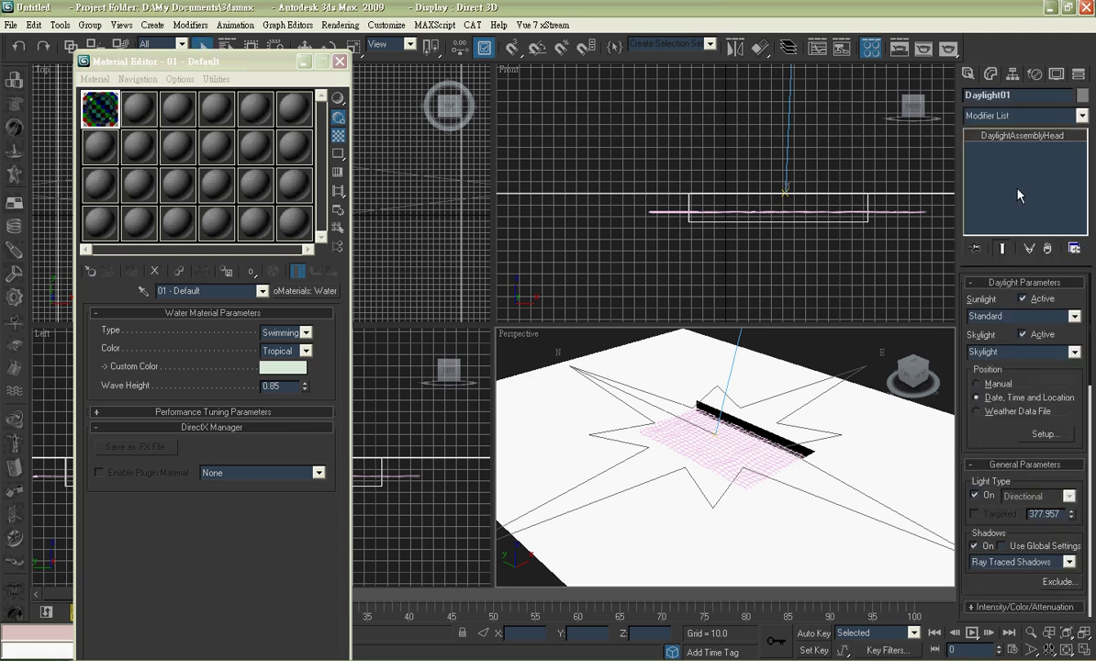
left_click(1074, 317)
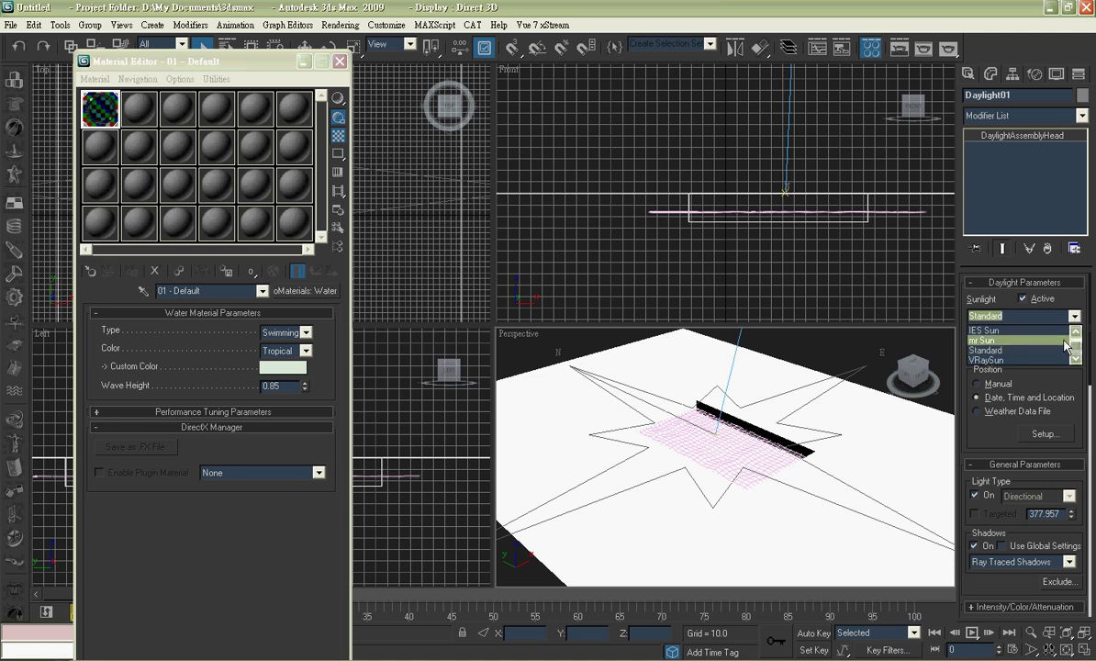
left_click(1065, 341)
left_click(1074, 352)
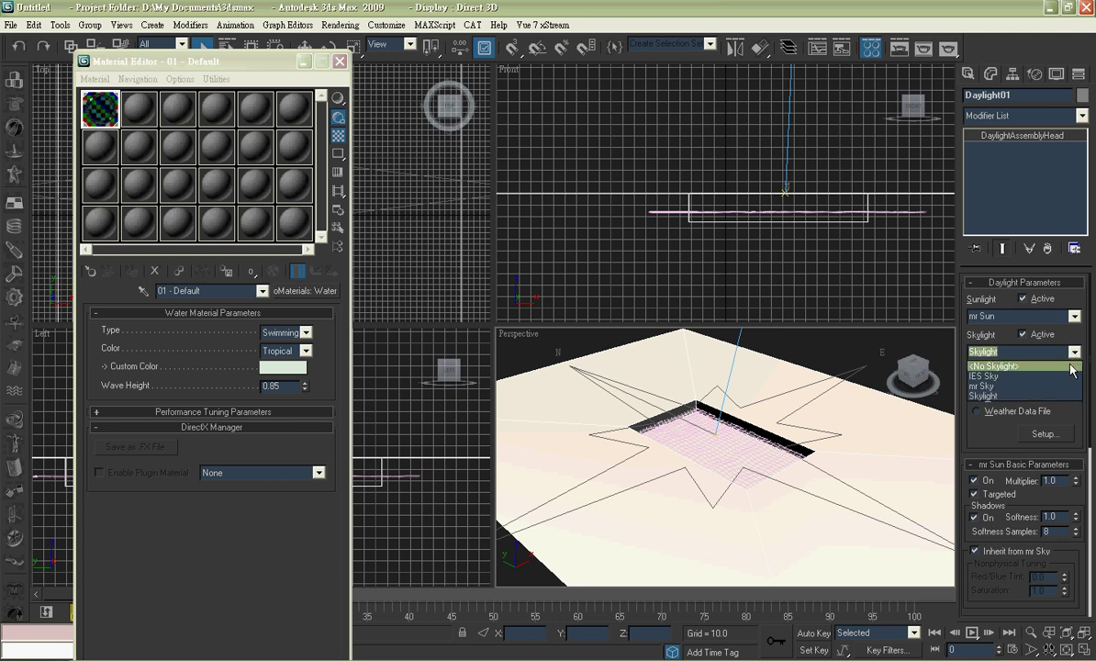
left_click(991, 367)
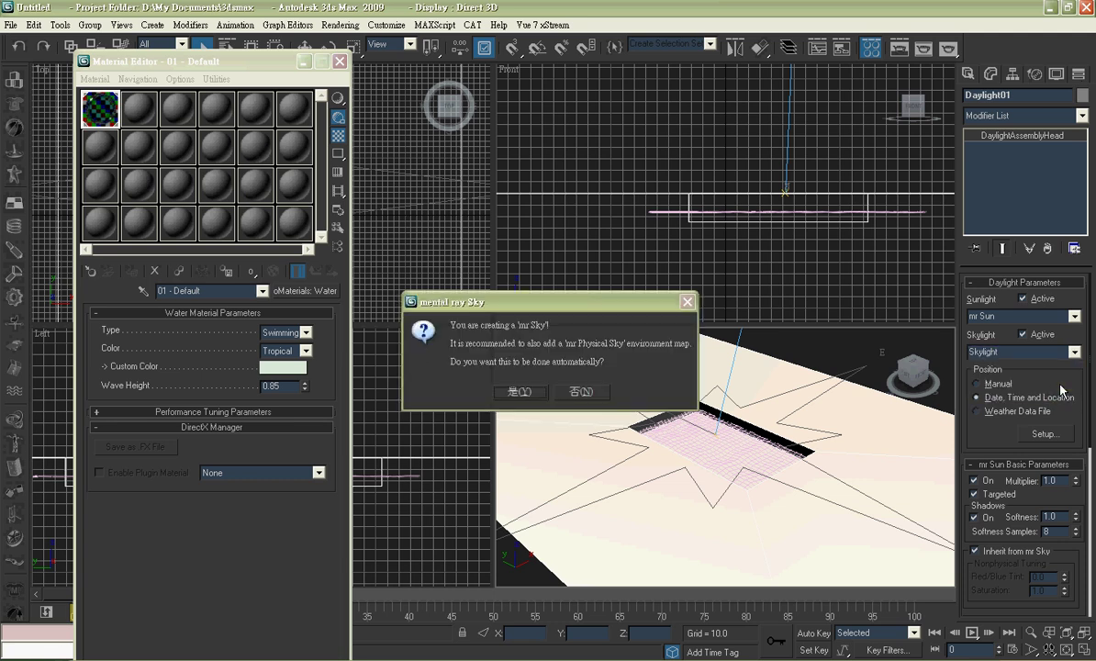
left_click(519, 391)
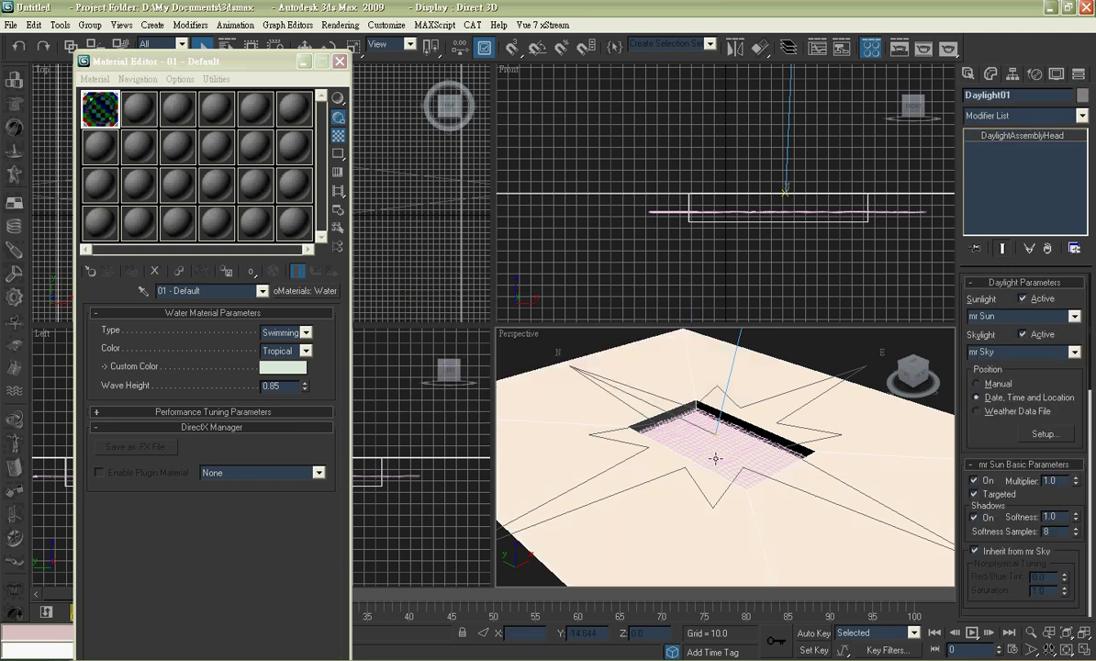
scroll(666, 428, "up", 5)
Step: Frame the perspective view on the water plane and open the Rendering menu
middle_click_drag(716, 408, 728, 443)
scroll(604, 445, "up", 6)
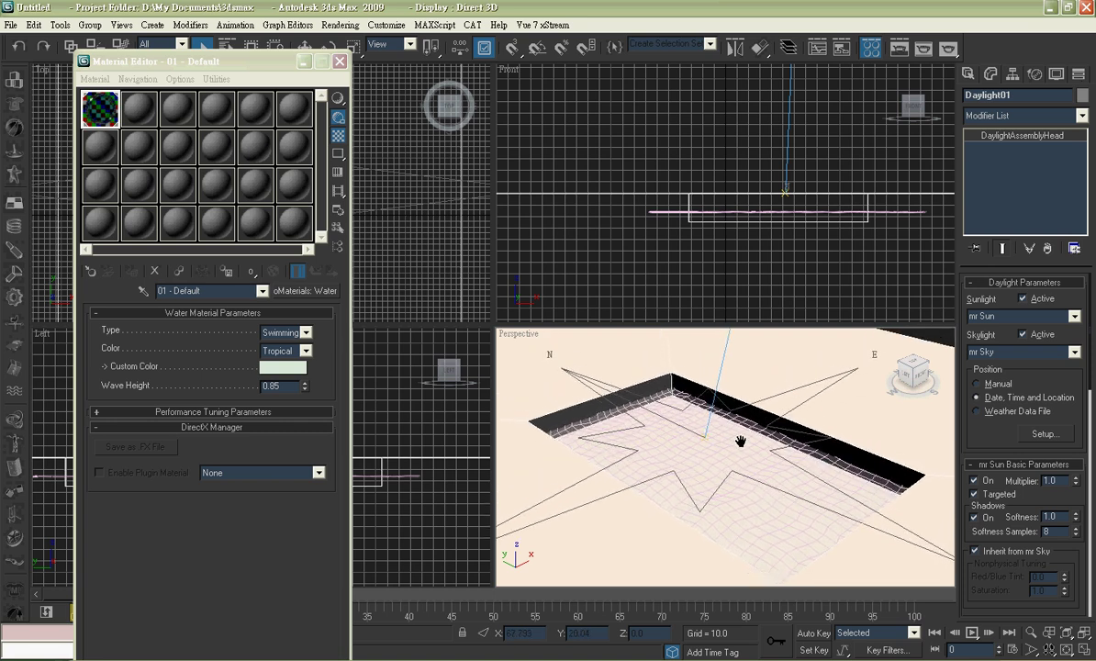
middle_click_drag(689, 397, 704, 397)
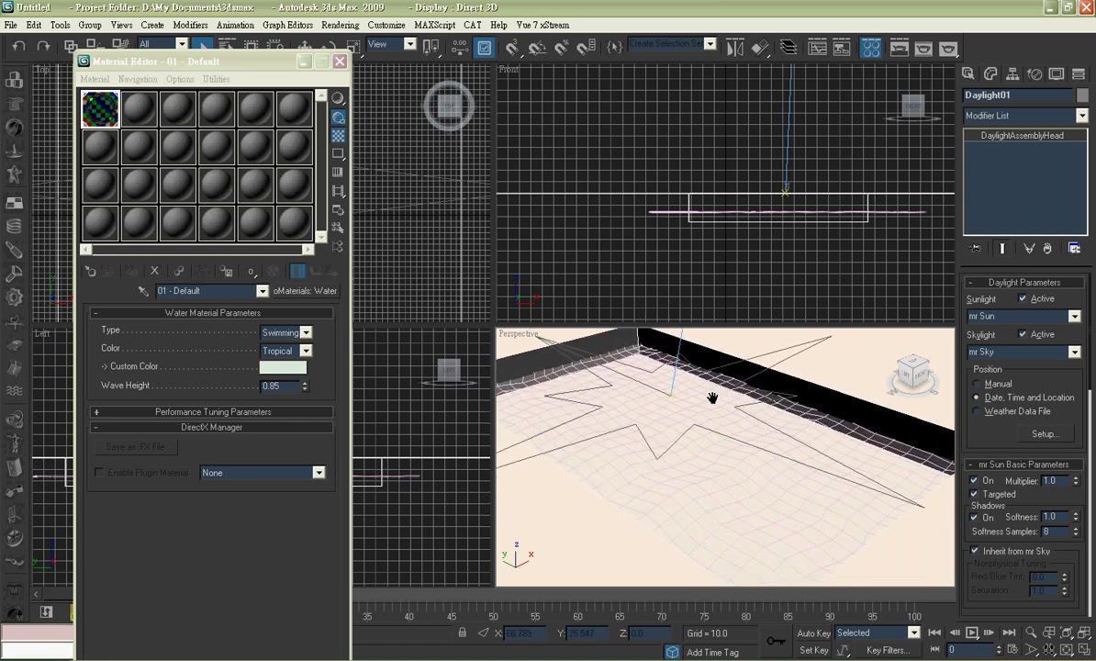
left_click(341, 25)
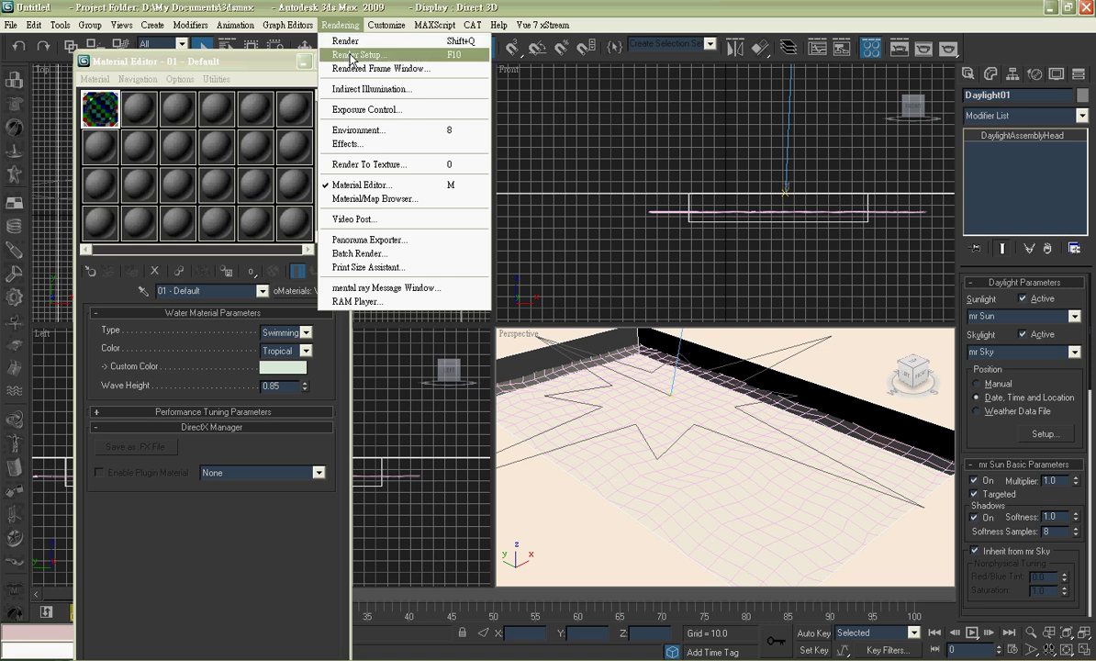
Step: Open Render Setup and enable Caustics on the Indirect Illumination tab
left_click(350, 56)
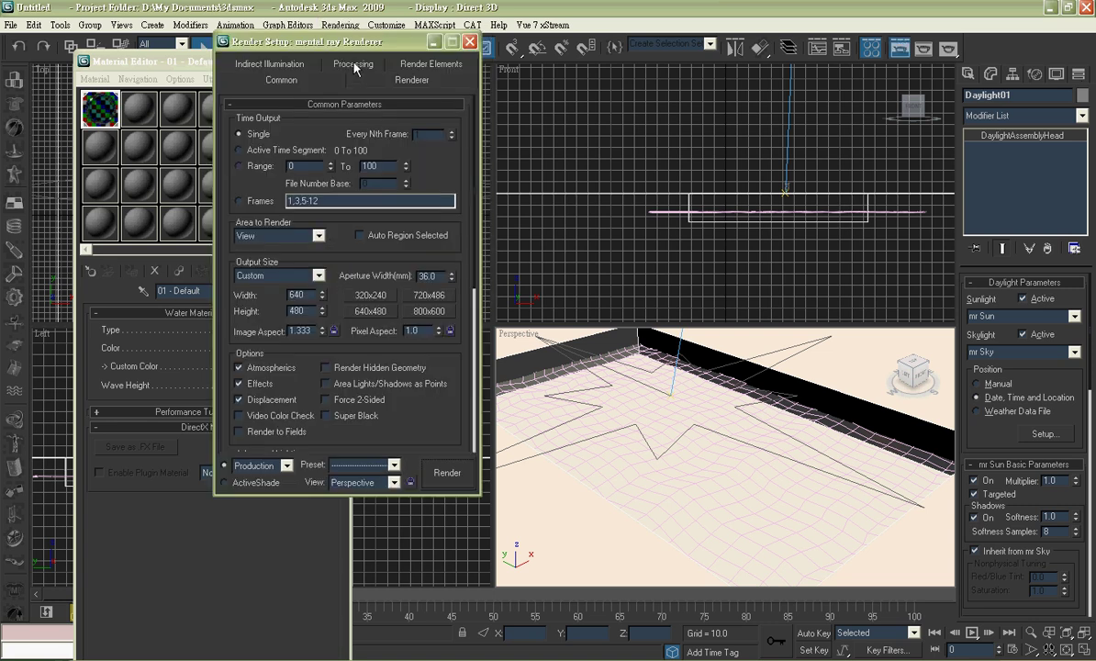
left_click(273, 67)
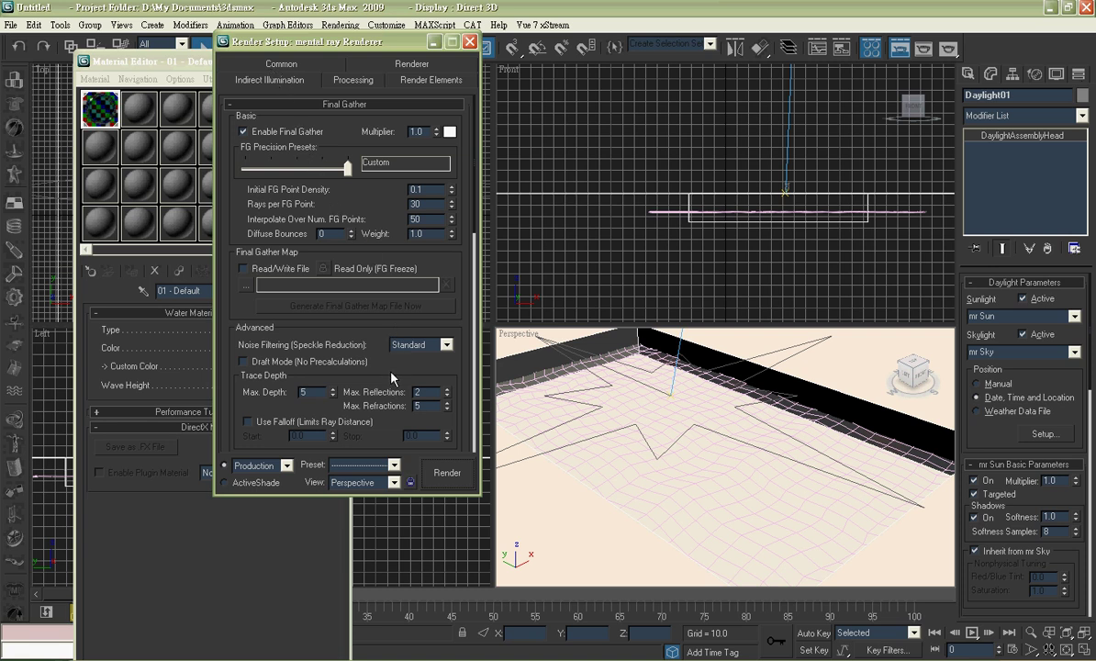
scroll(391, 376, "down", 5)
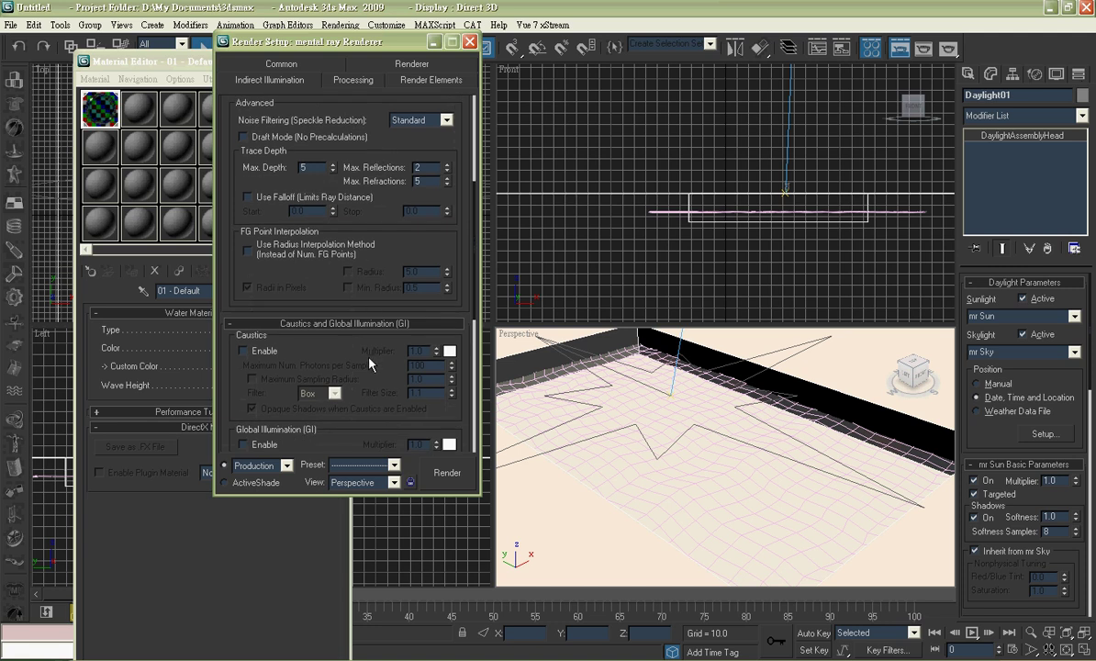
scroll(369, 364, "down", 1)
left_click(244, 304)
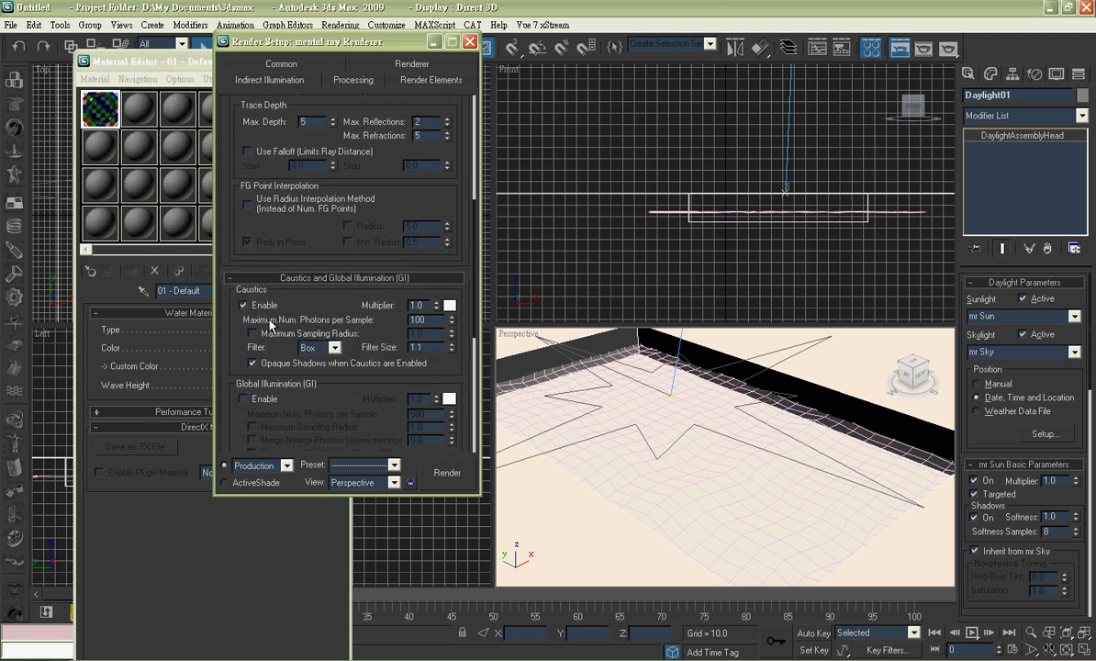
scroll(303, 290, "down", 2)
scroll(335, 312, "up", 3)
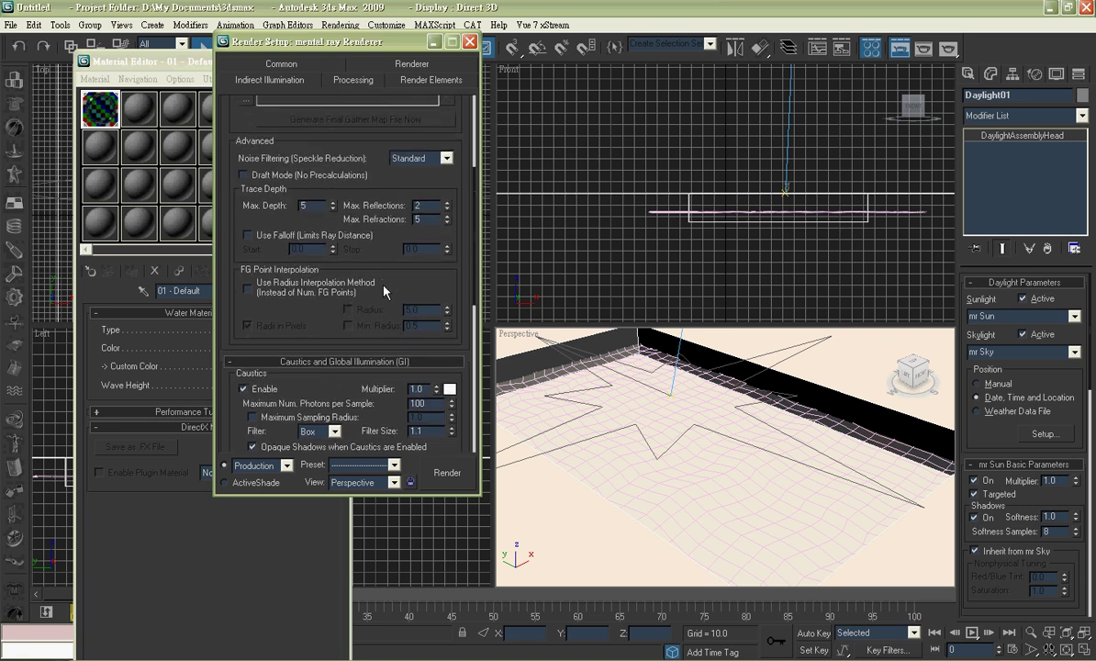
scroll(367, 257, "up", 4)
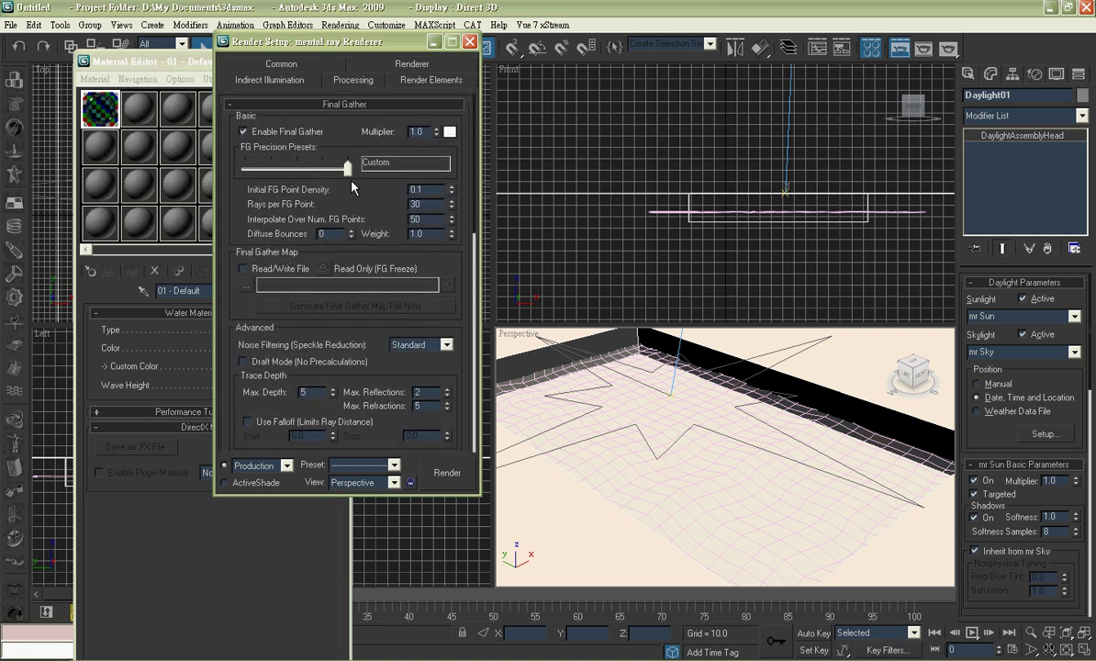
Step: Lower the Final Gather precision slider to Draft
left_click_drag(347, 167, 247, 169)
left_click_drag(315, 267, 310, 123)
left_click_drag(323, 361, 311, 224)
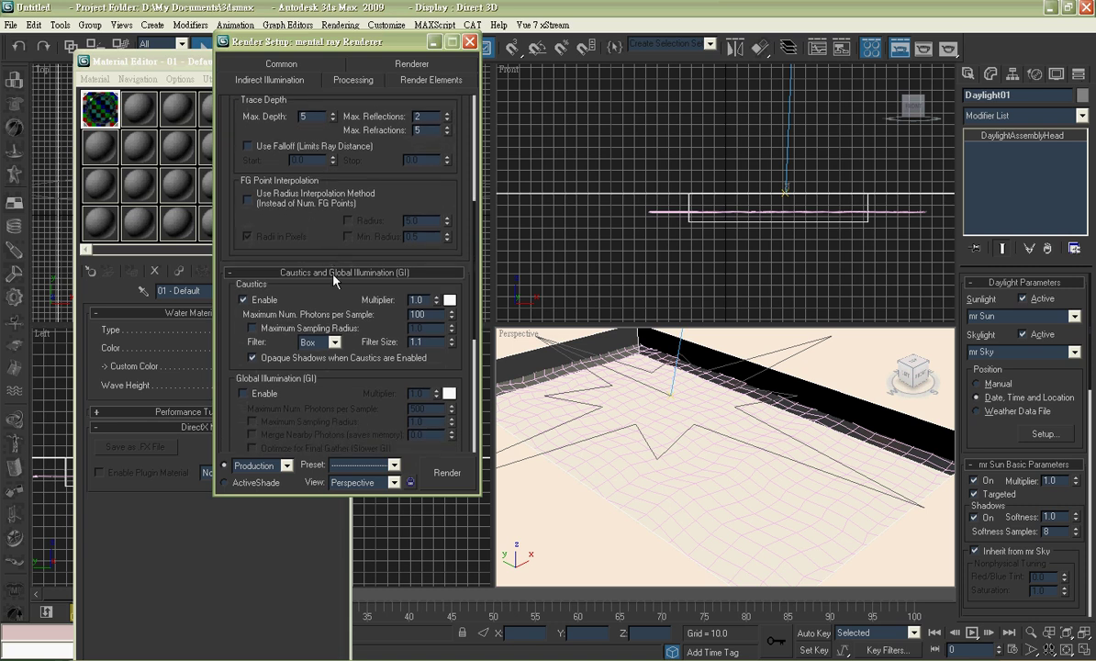
scroll(382, 401, "down", 3)
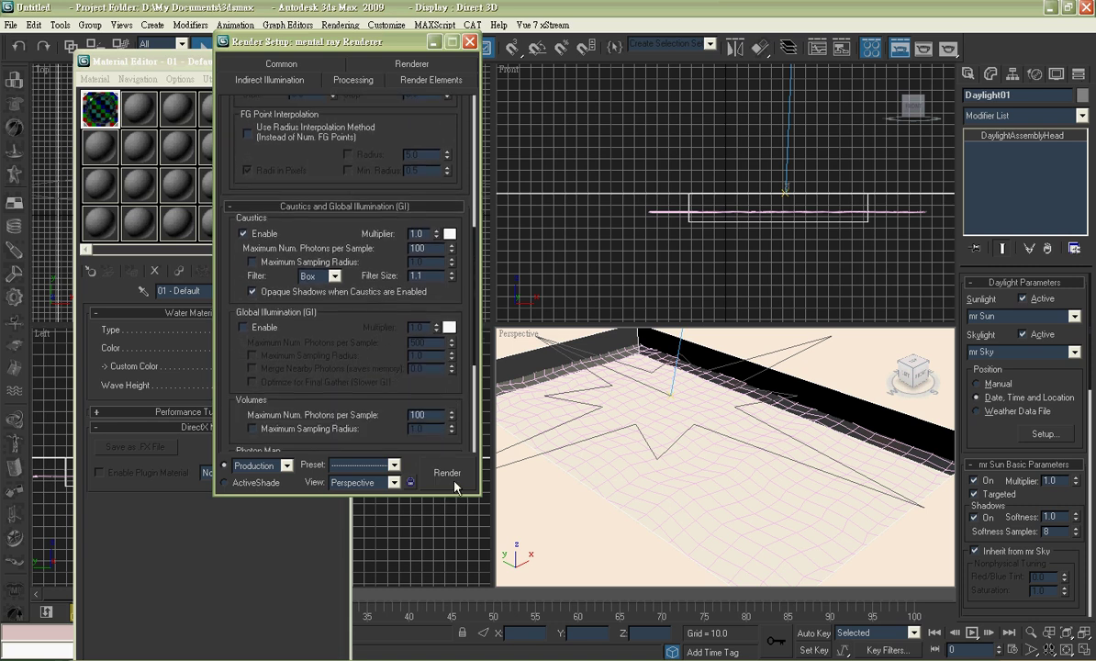
left_click(447, 473)
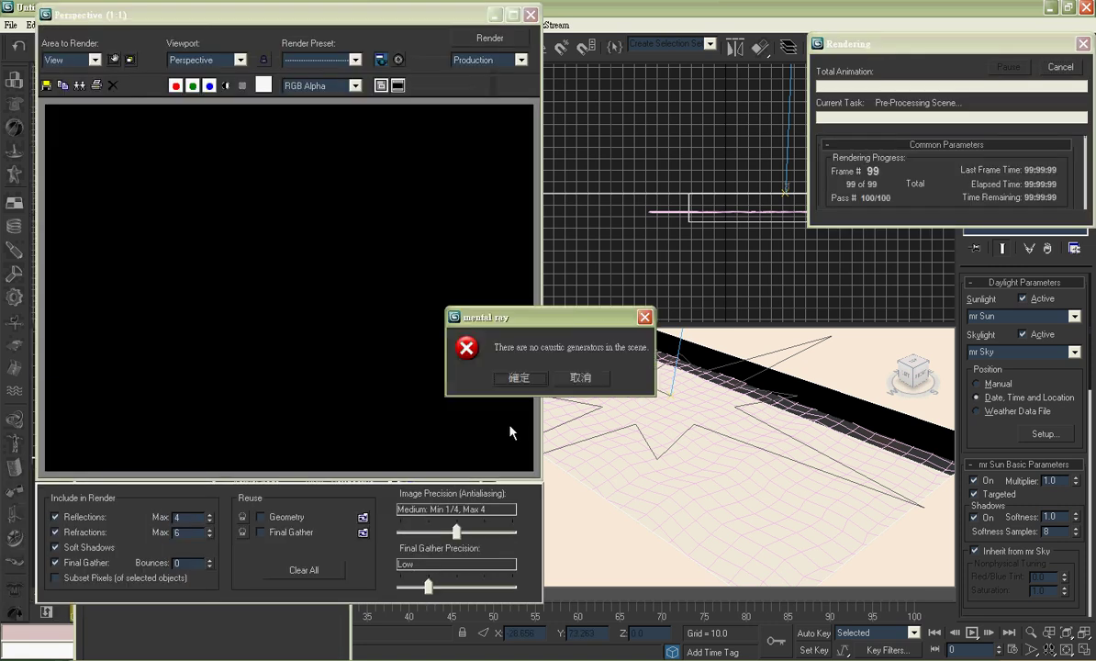
left_click(581, 378)
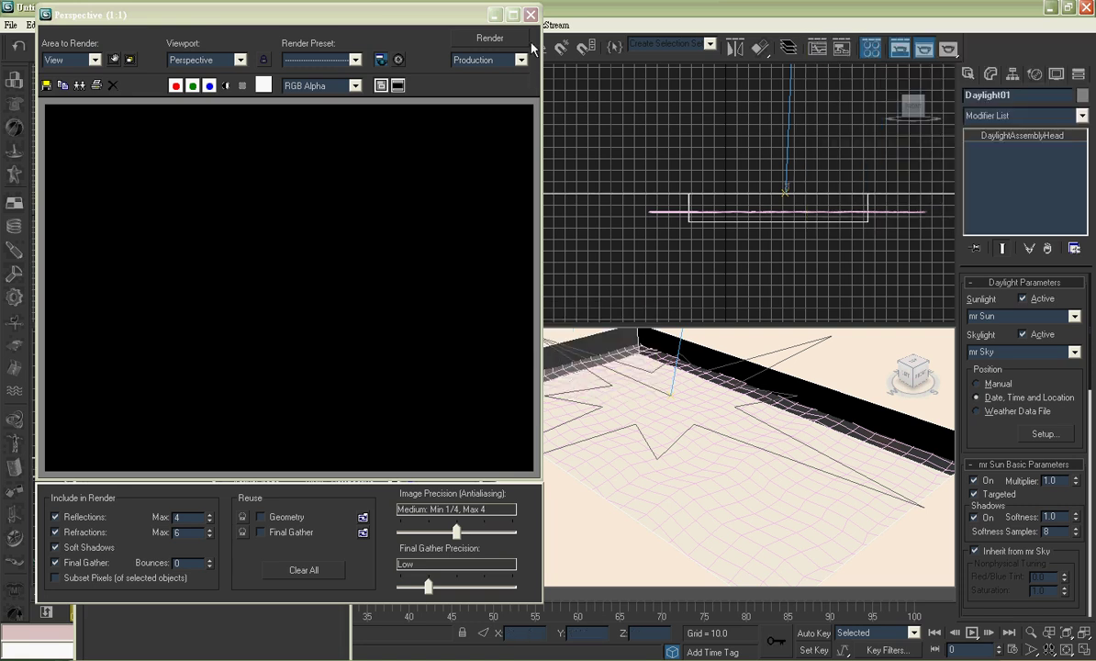
left_click(494, 15)
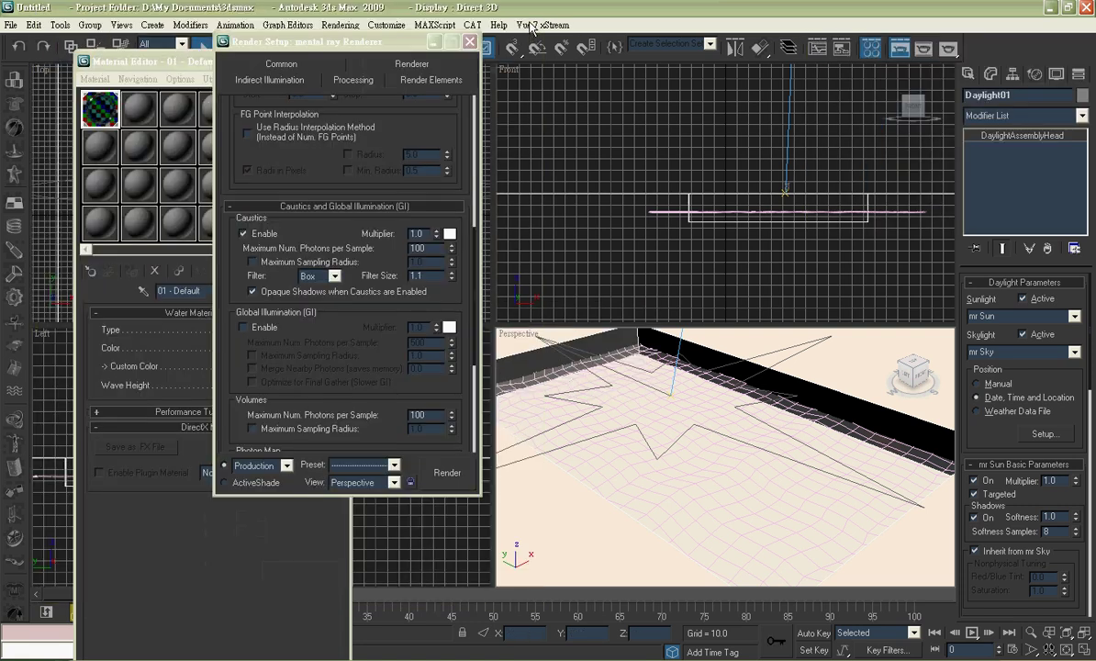
Step: Turn on Generate Caustics in the water plane's Object Properties and confirm
left_click(731, 469)
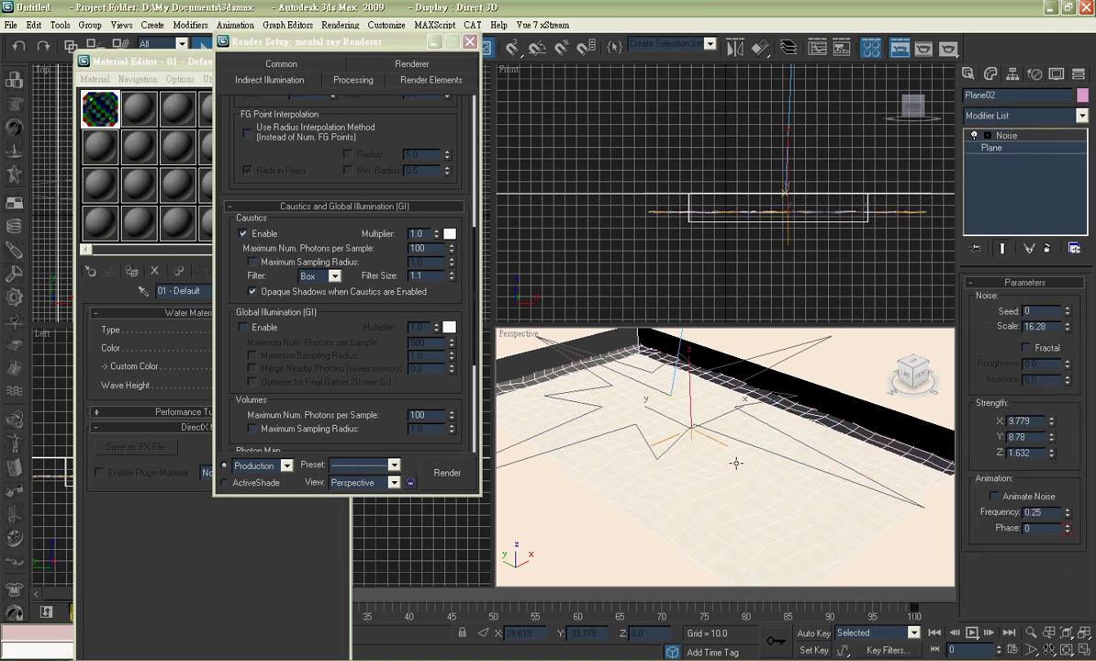
right_click(749, 461)
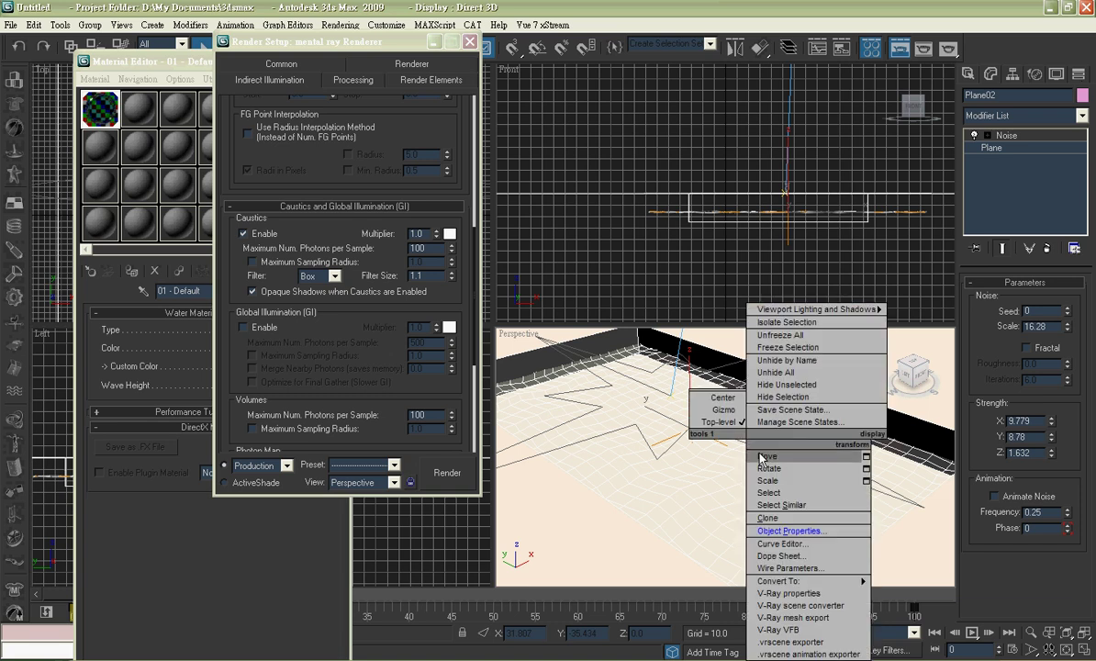
left_click(782, 531)
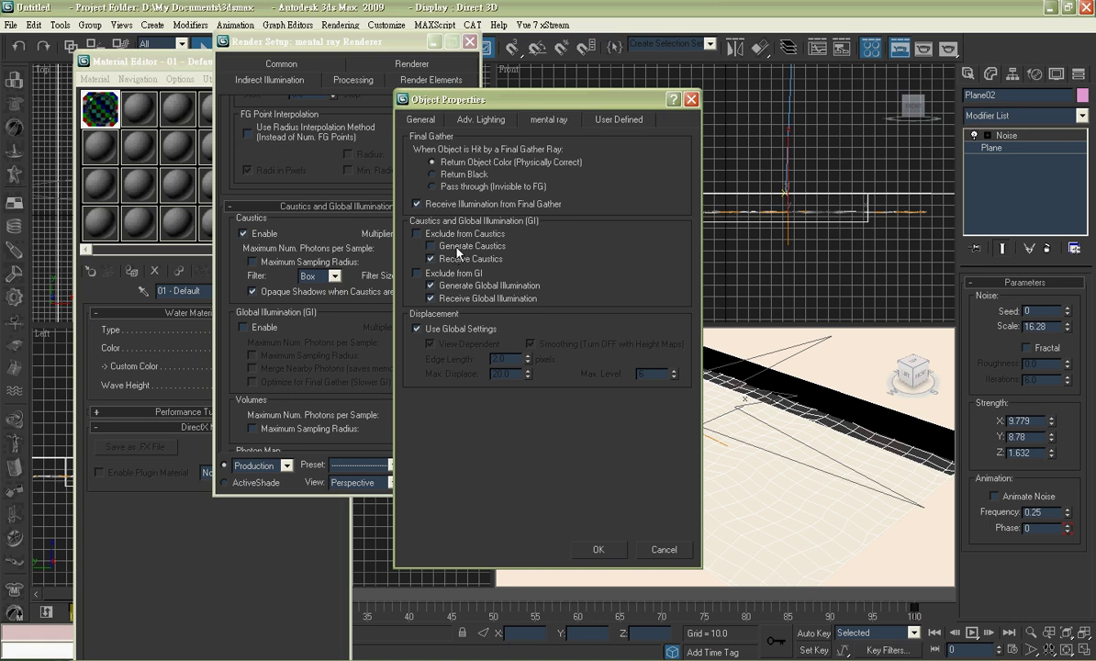
left_click(595, 548)
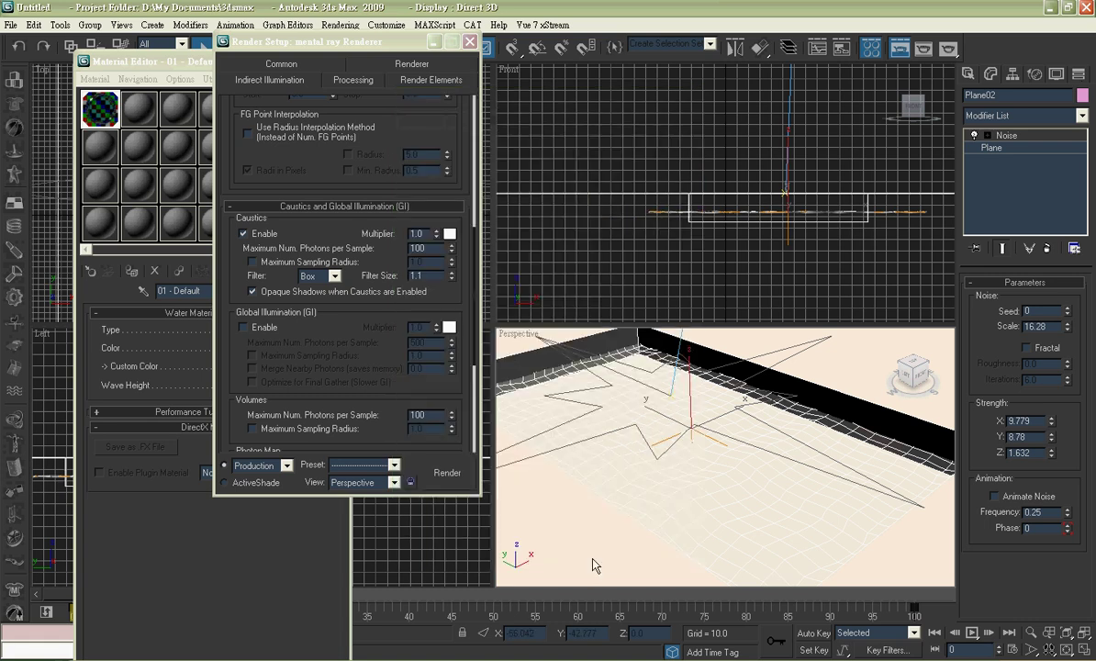
Step: Render the perspective view of the daylit pool with mental ray
left_click(443, 474)
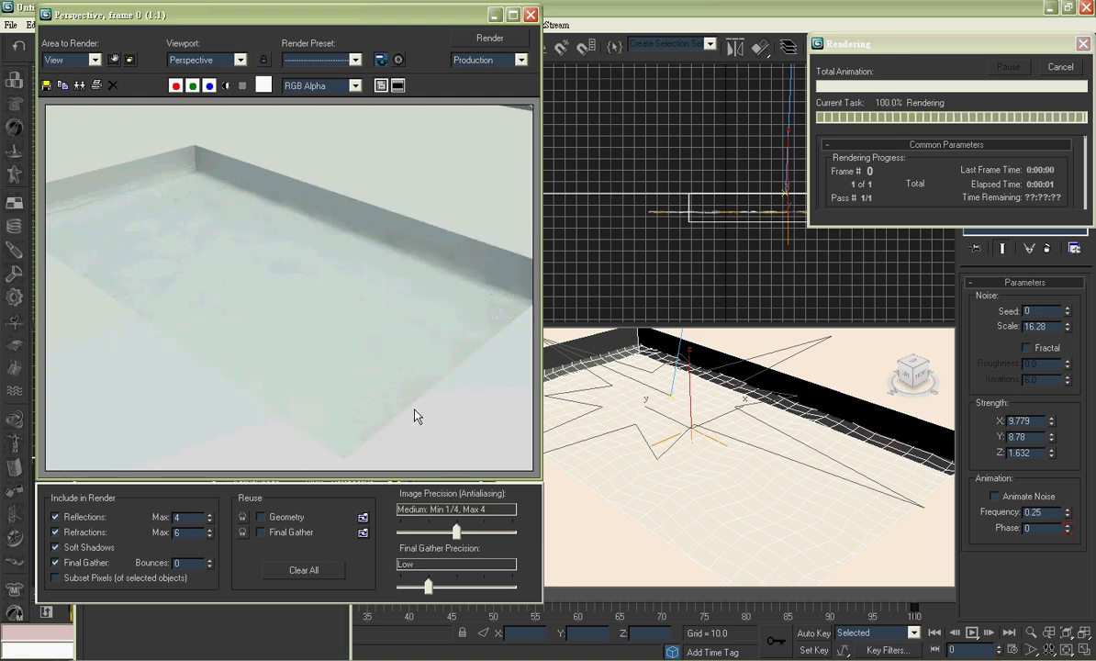
Step: Move the water plane Plane02 up in the Front viewport to about Z -10.224
left_click(530, 16)
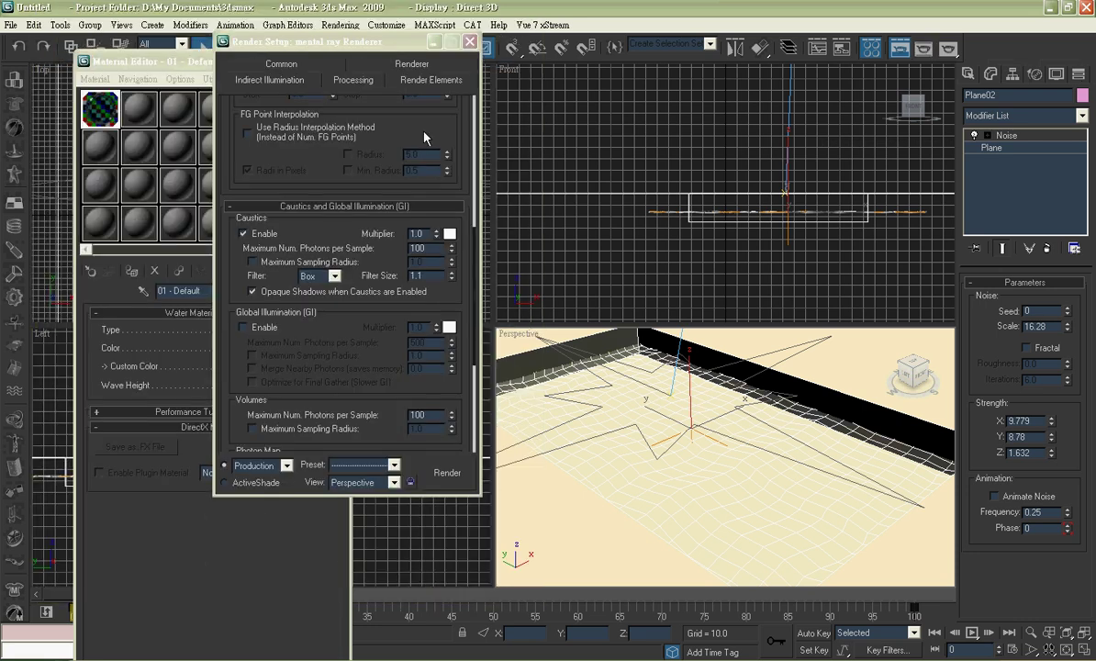
left_click_drag(422, 46, 318, 120)
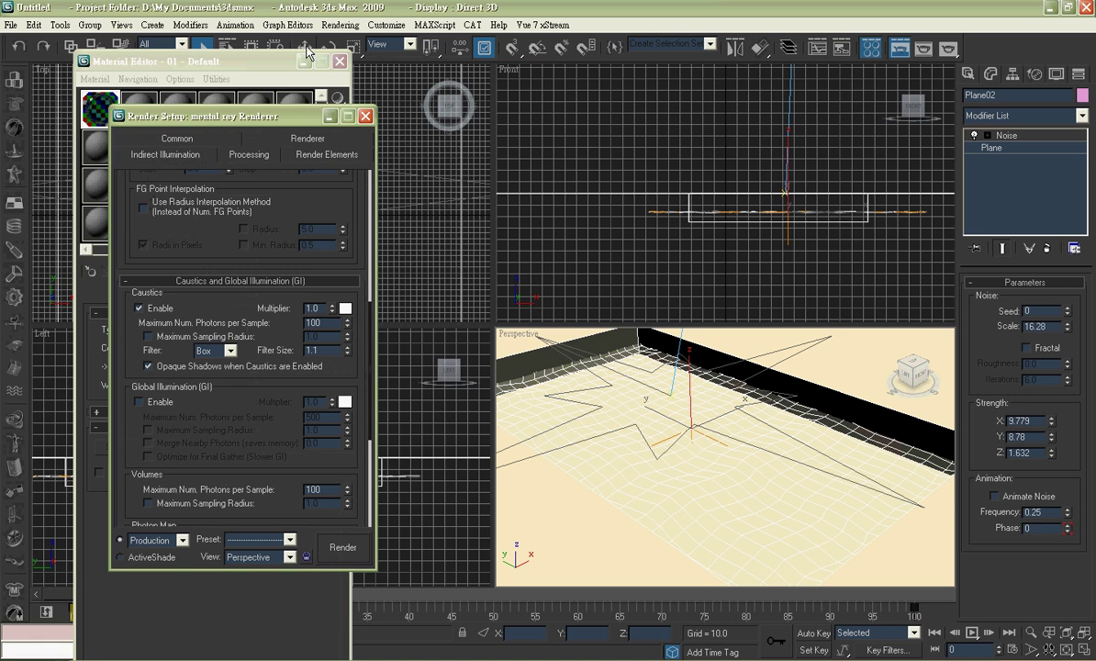
left_click(306, 48)
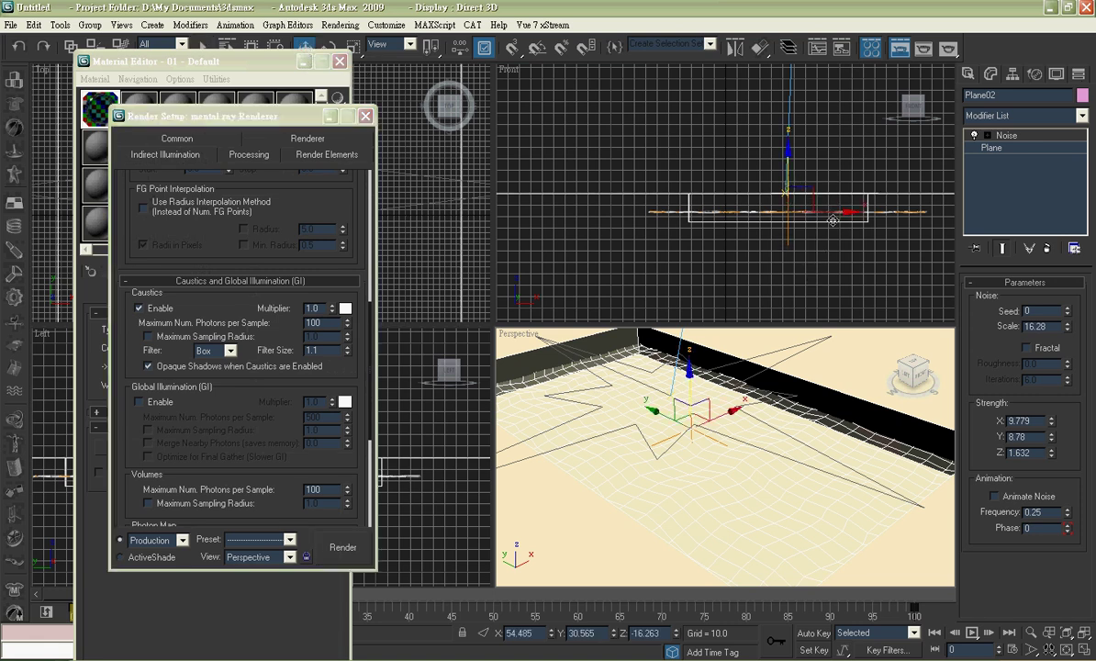
left_click_drag(787, 173, 788, 161)
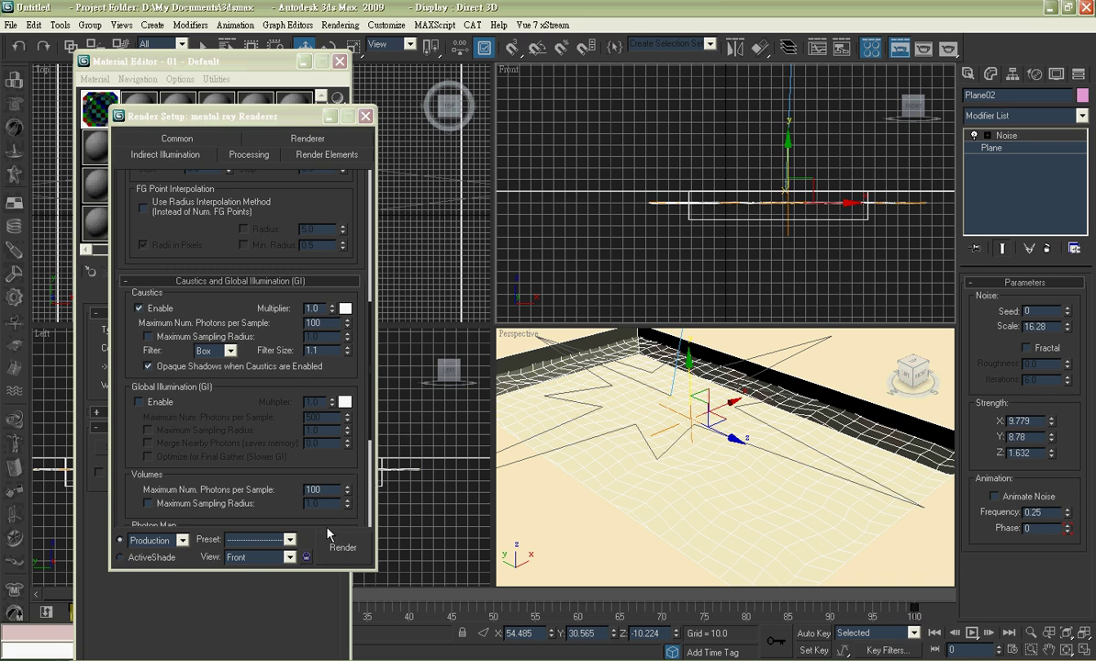
scroll(328, 531, "down", 5)
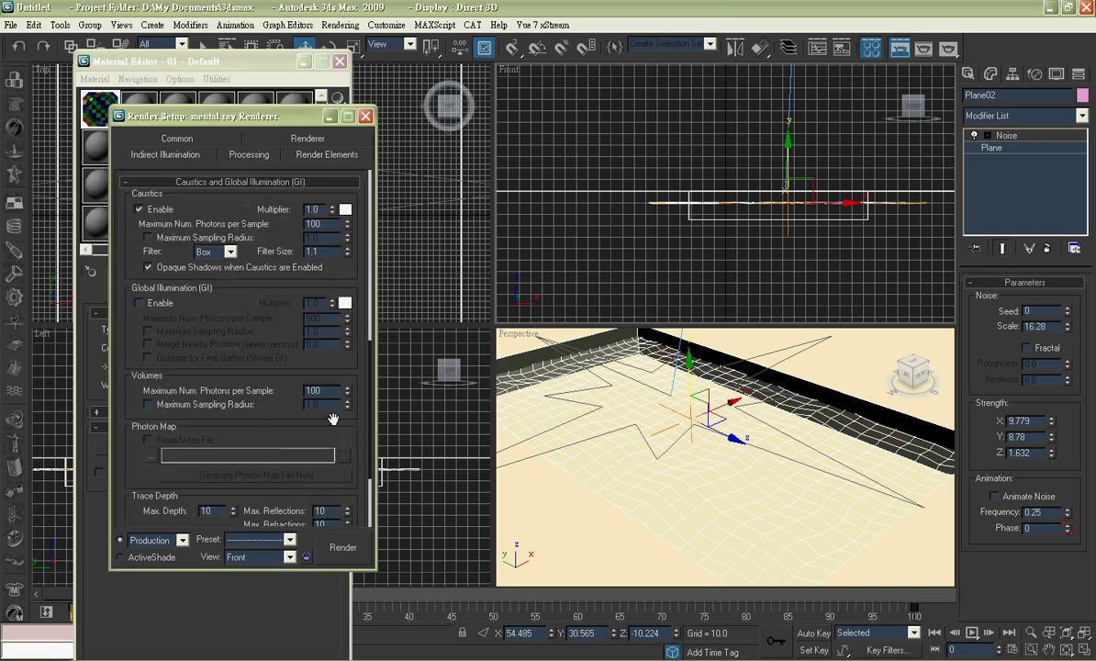
Step: Render the Perspective viewport with mental ray to show the caustics
left_click(689, 504)
left_click(333, 548)
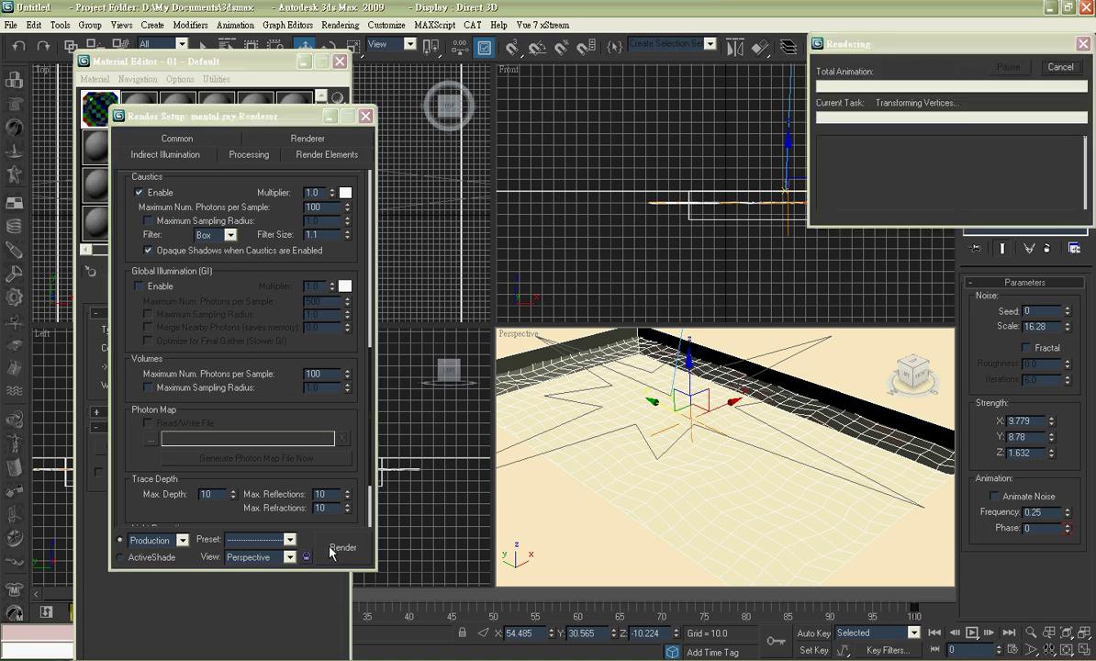